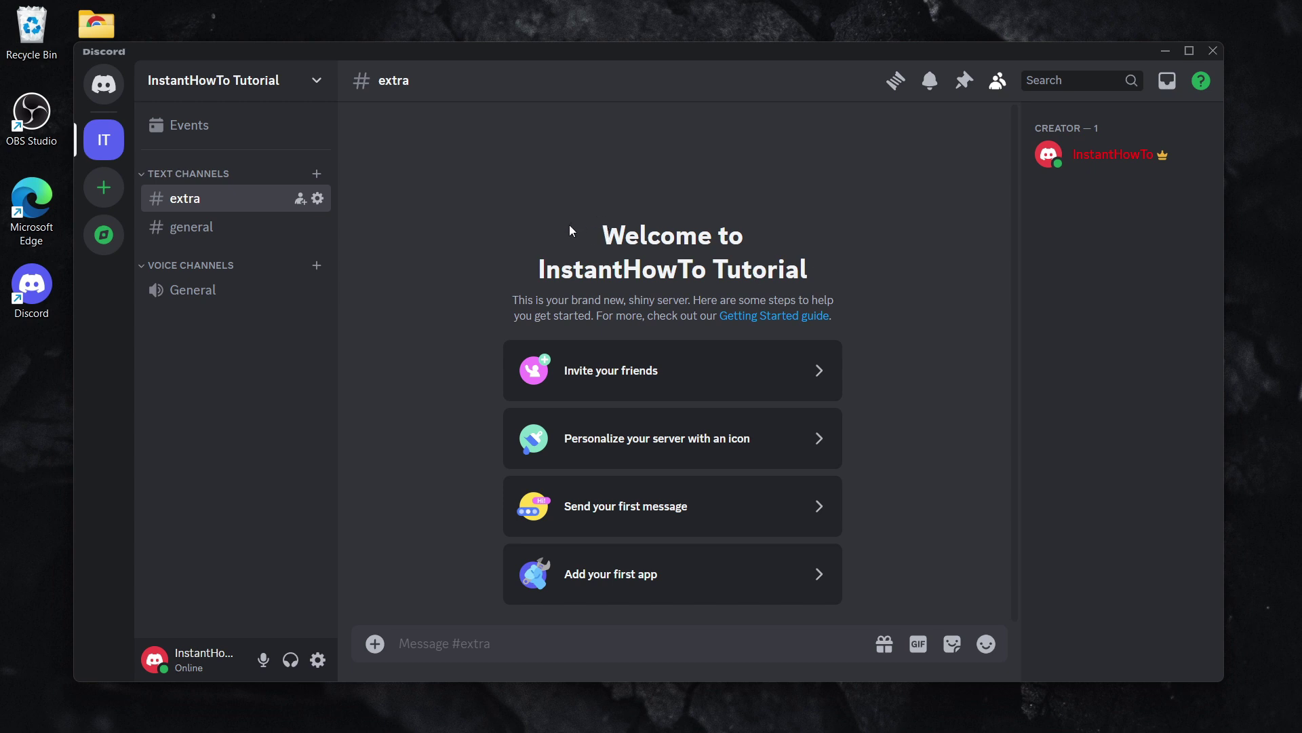
Step: Set Voice & Video input mode to Push to Talk with UNK12 as the shortcut, then close settings
click(320, 662)
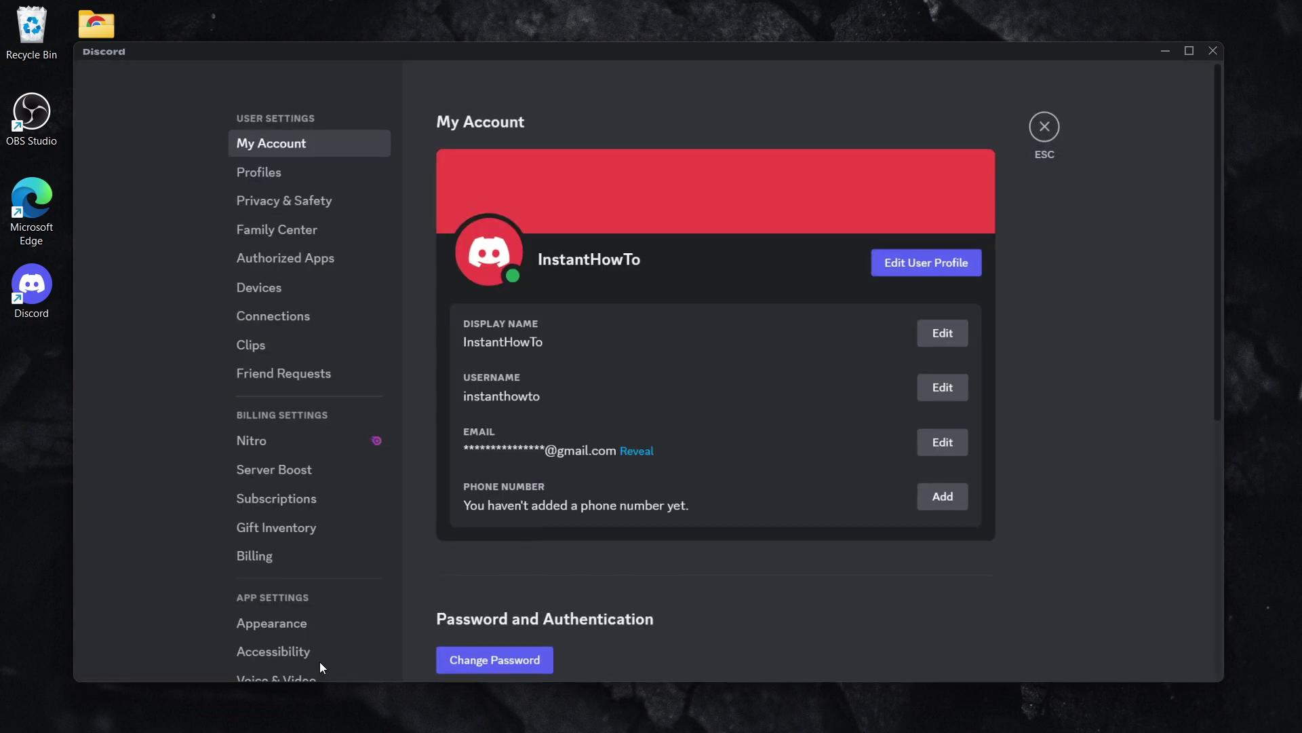
scroll(290, 453, down, 3)
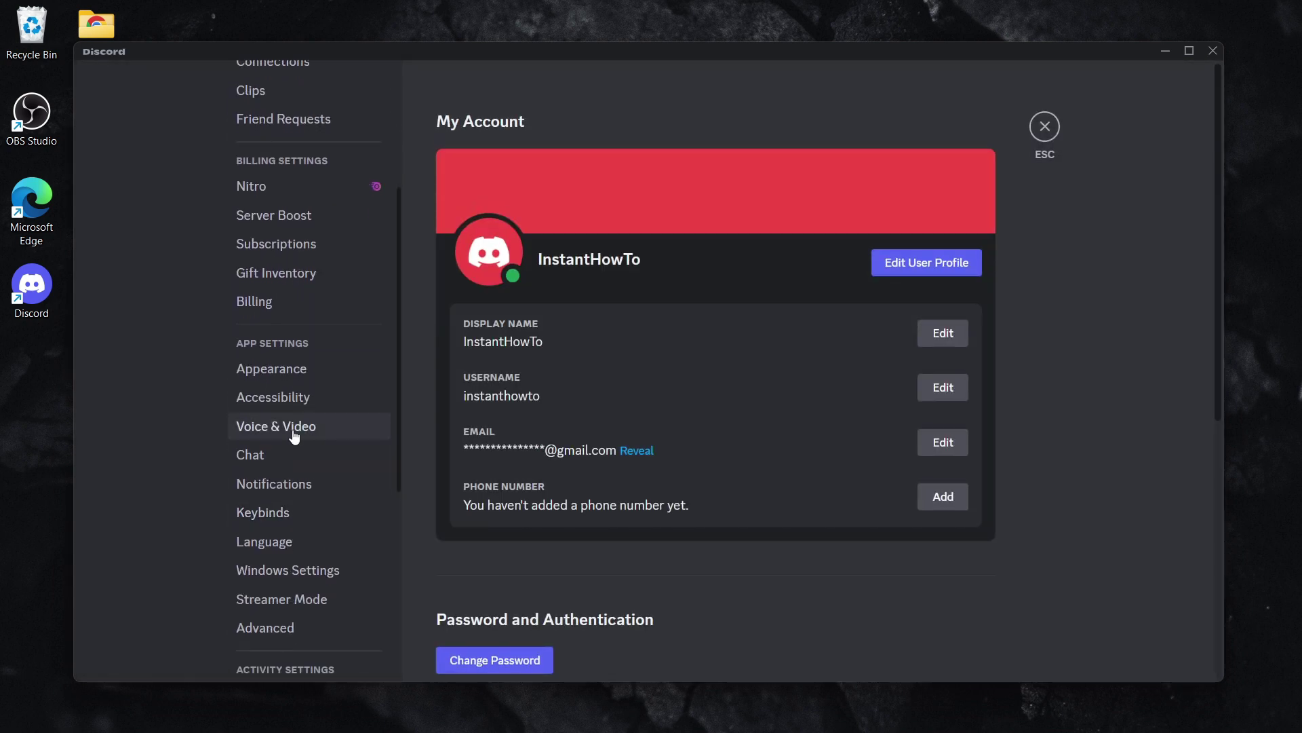
click(290, 432)
scroll(574, 364, down, 1)
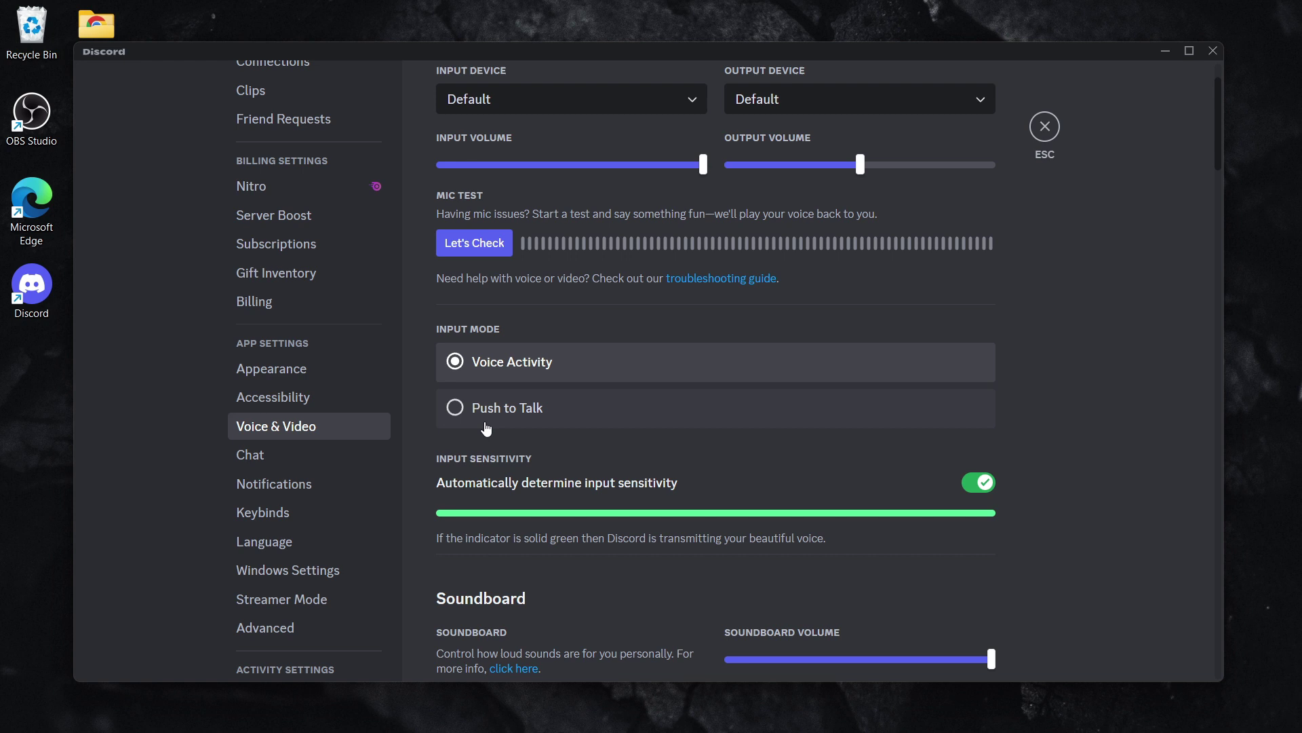
click(455, 410)
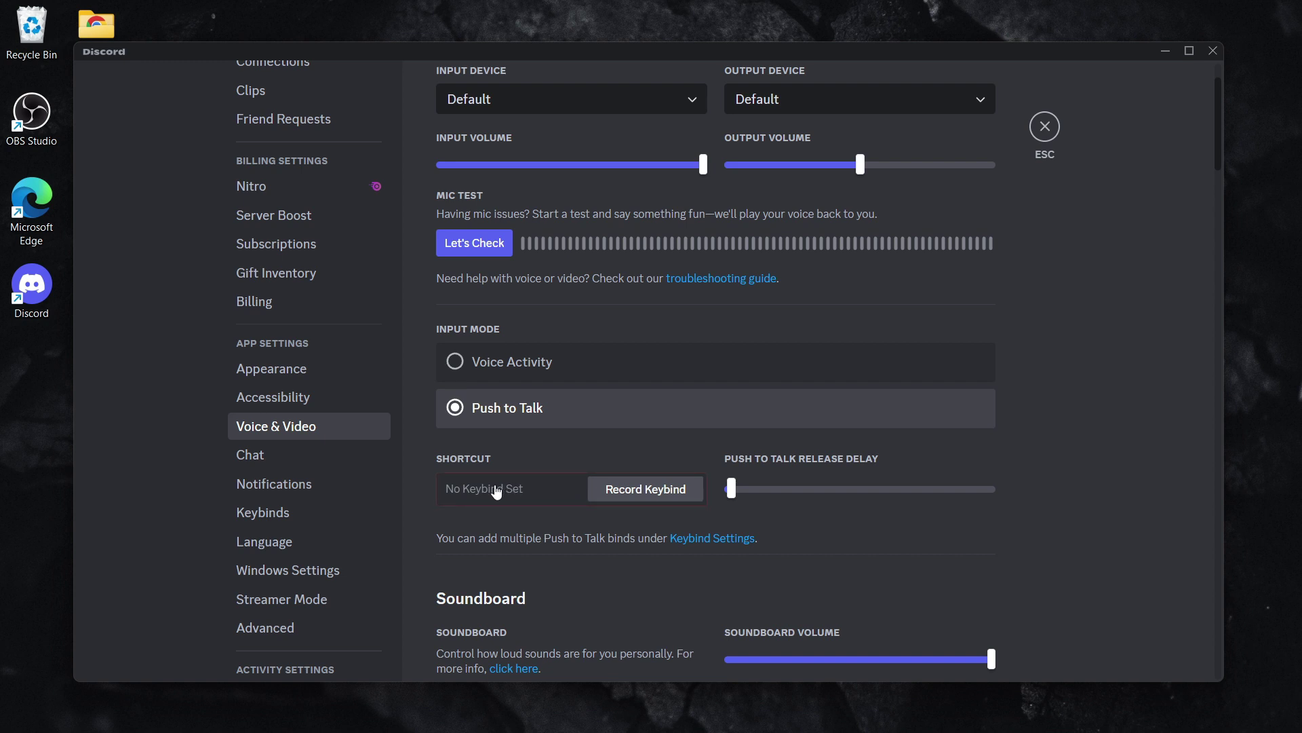
click(550, 497)
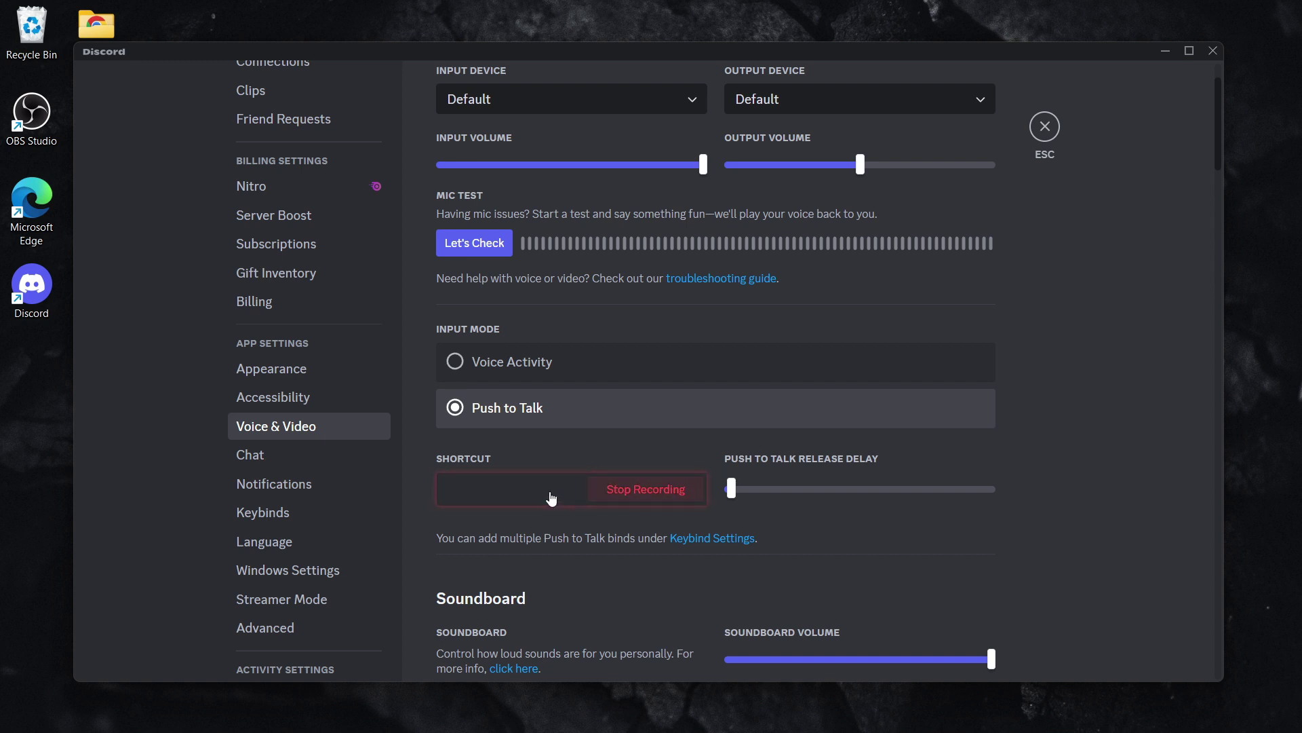
key(Clear)
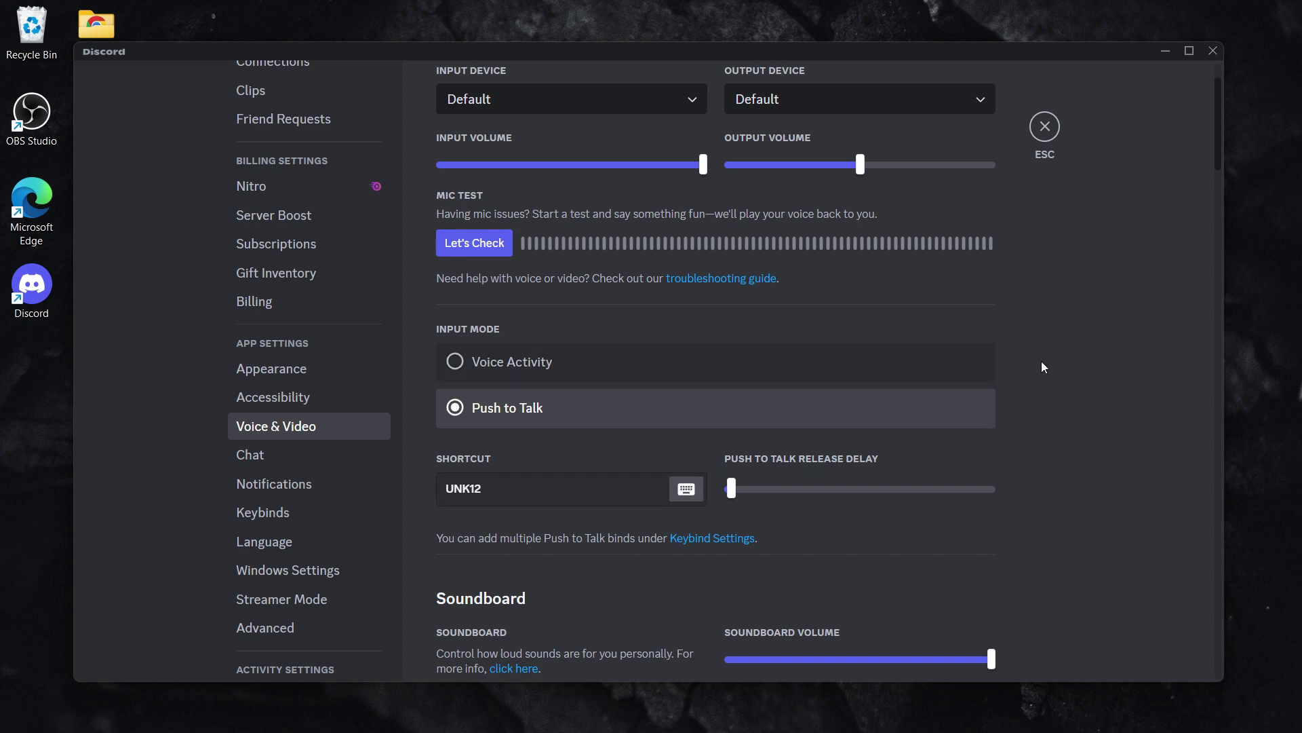
scroll(1042, 352, down, 3)
scroll(1054, 358, up, 1)
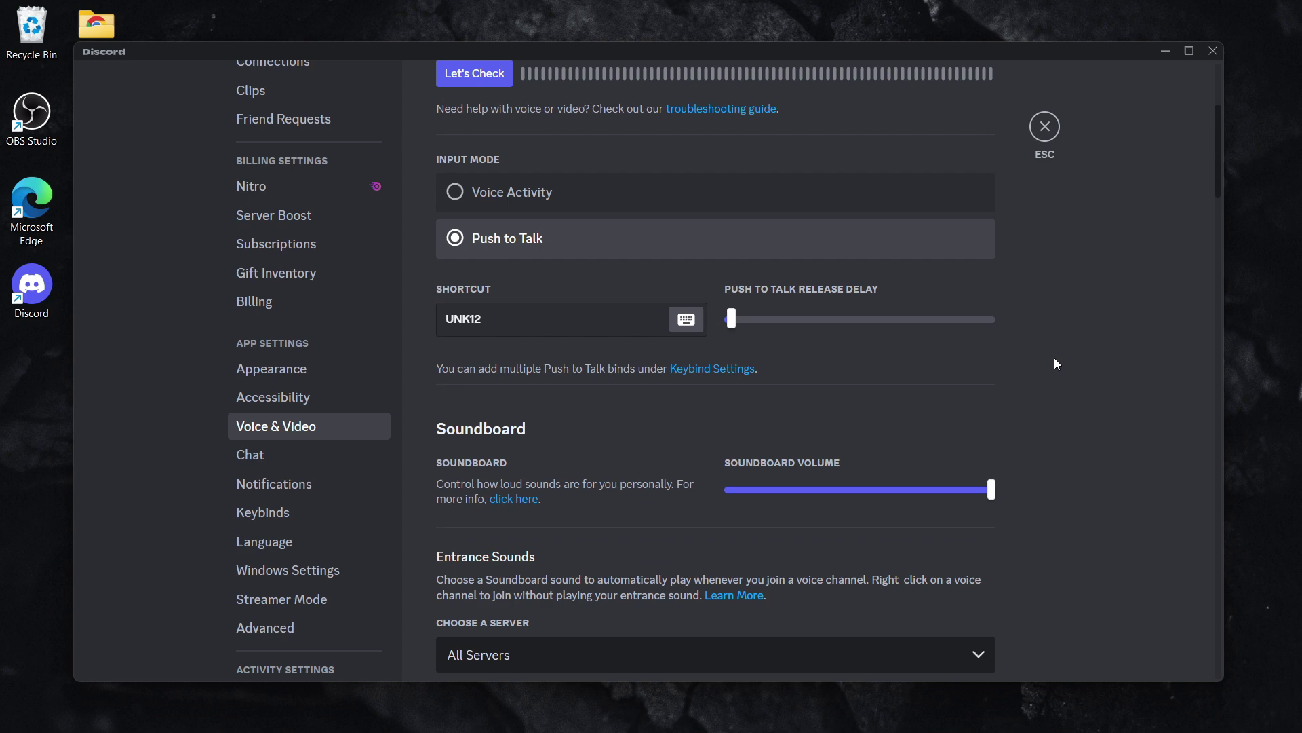
scroll(1079, 345, up, 2)
click(1045, 126)
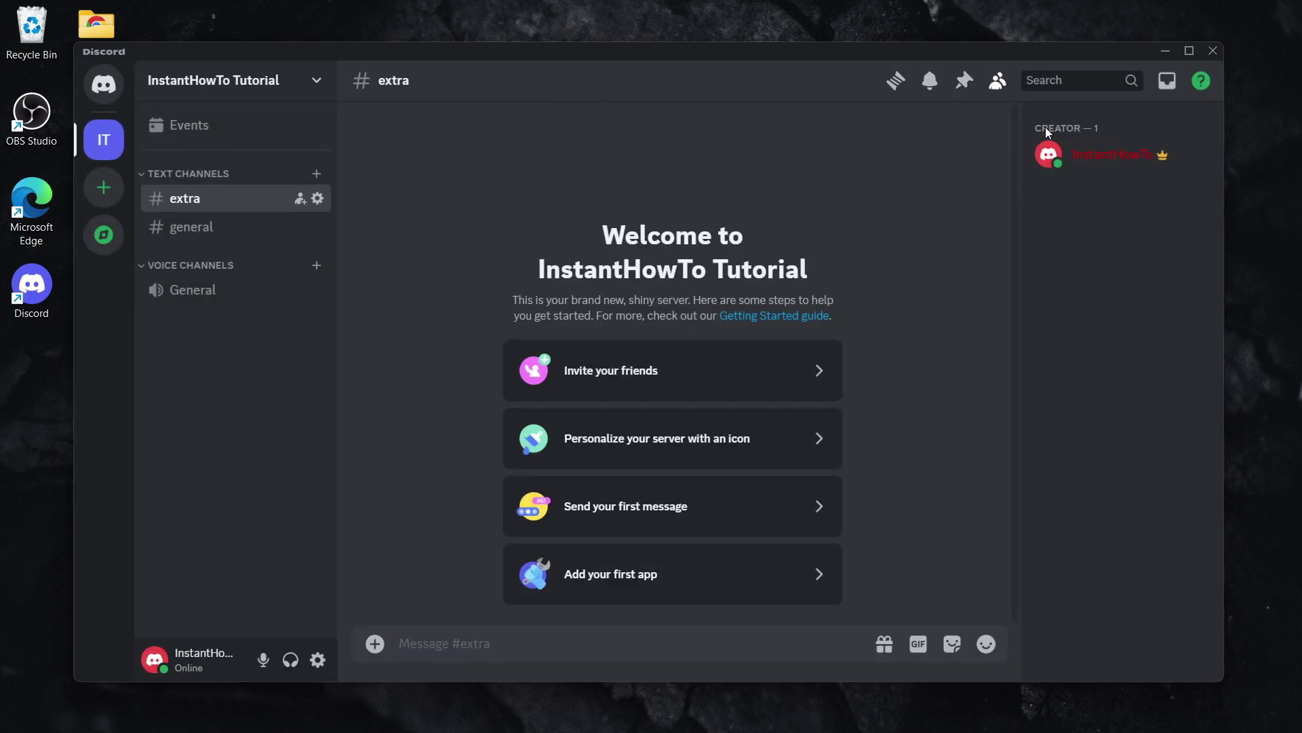
Step: Join the General voice channel, then disconnect from it
click(205, 293)
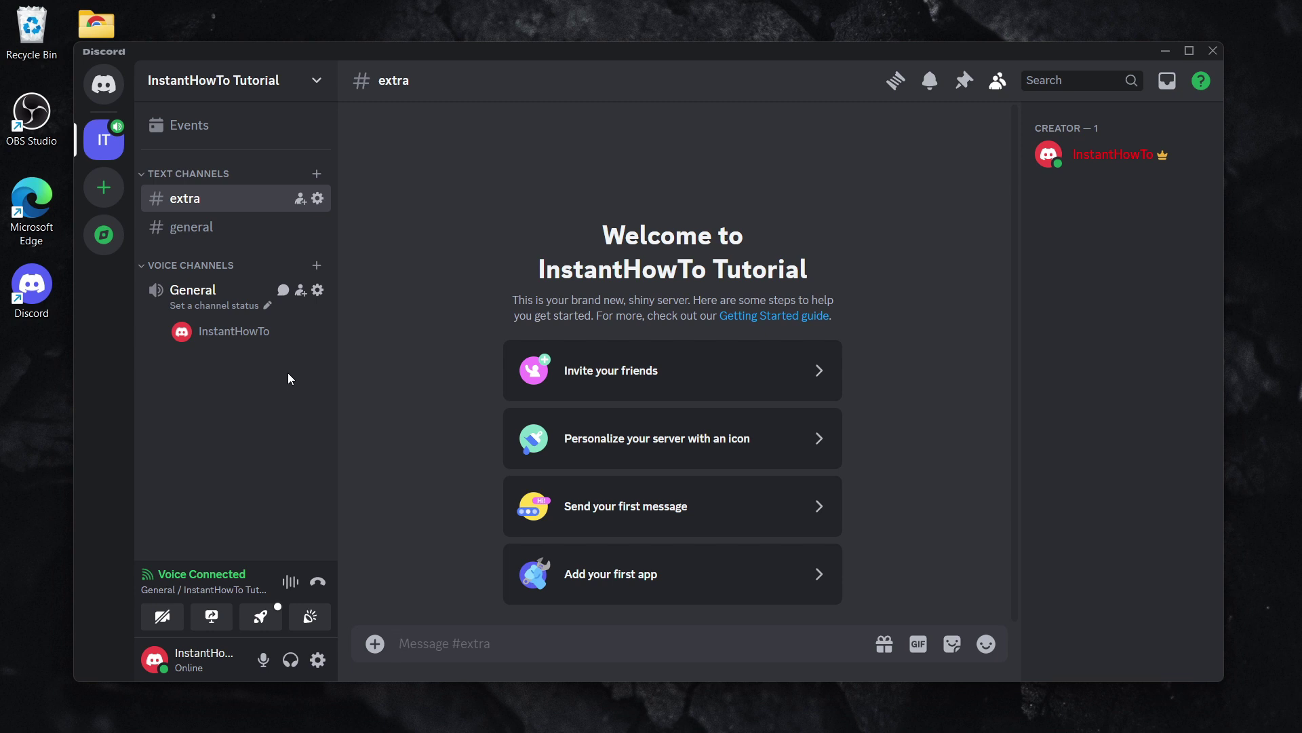
click(317, 581)
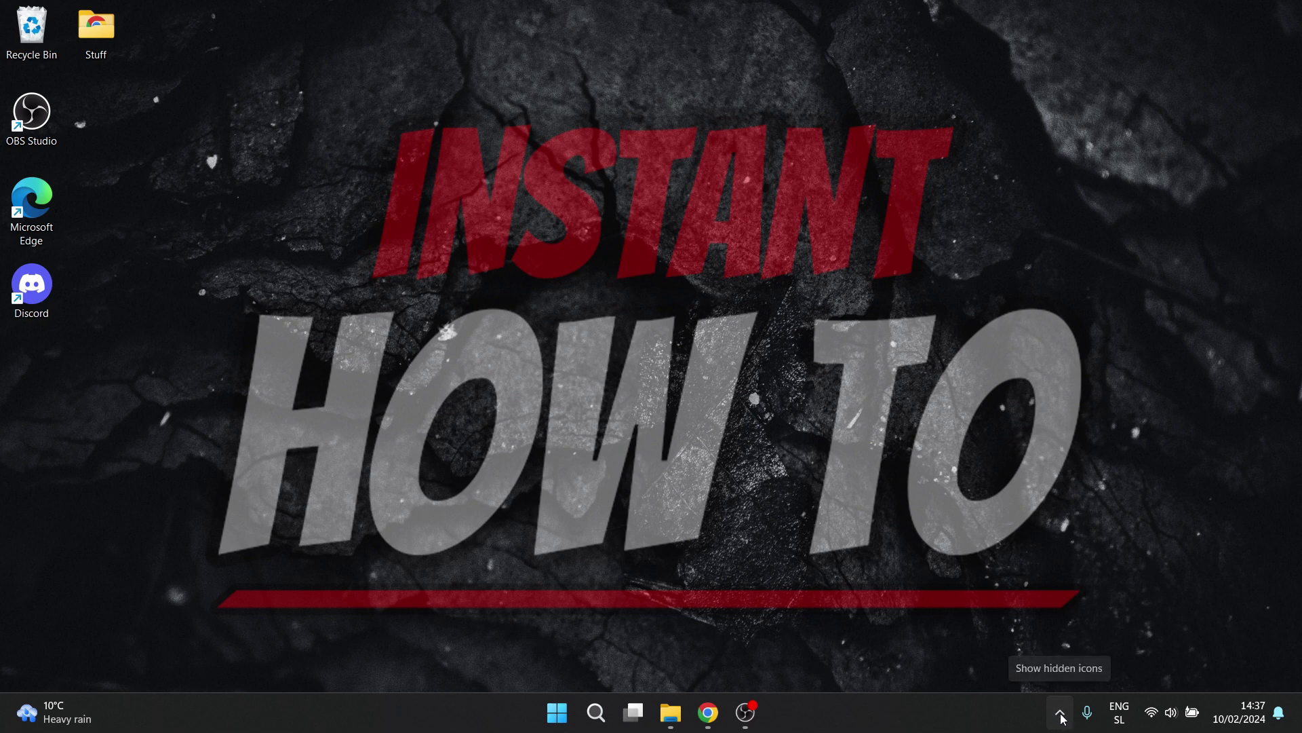
Step: Bring up the Discord tray icon's context menu from the hidden icons area
click(1061, 716)
right_click(1028, 627)
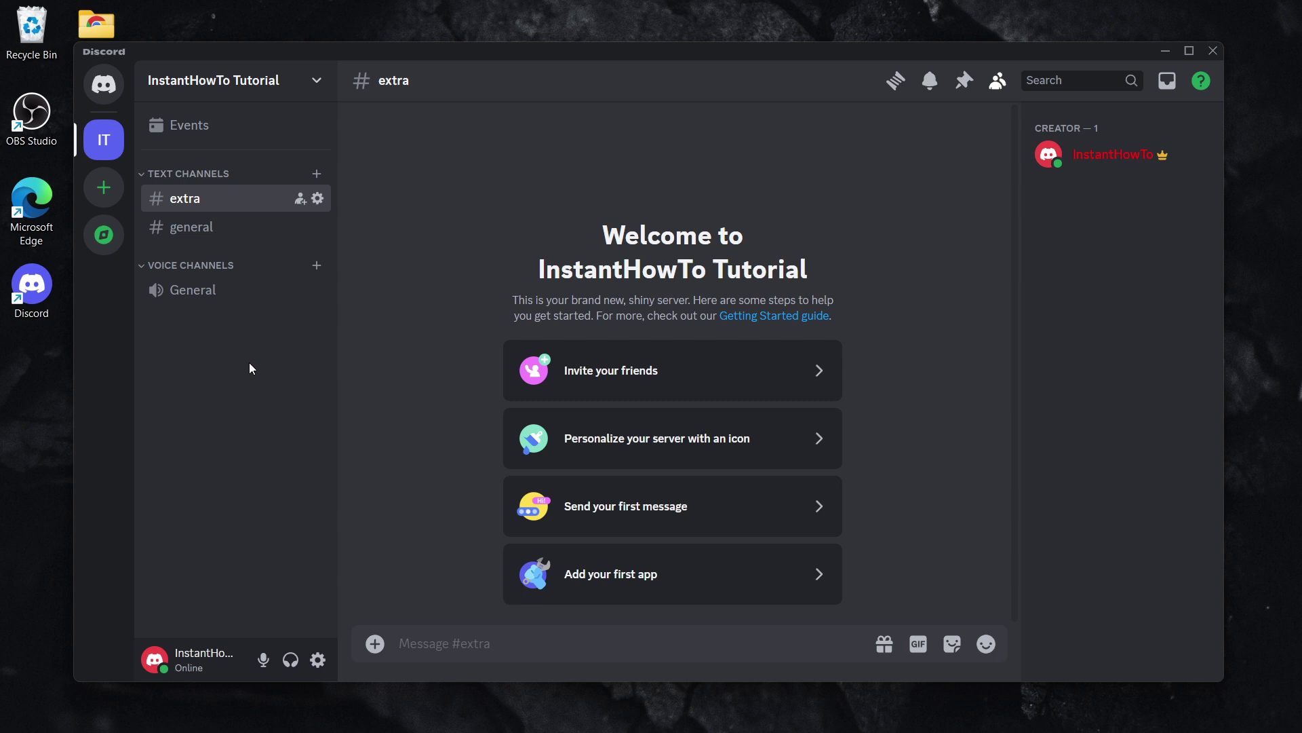
click(193, 290)
Step: Review the Voice & Video input devices, keeping Default as the microphone
click(317, 661)
scroll(315, 543, down, 1)
scroll(308, 492, down, 2)
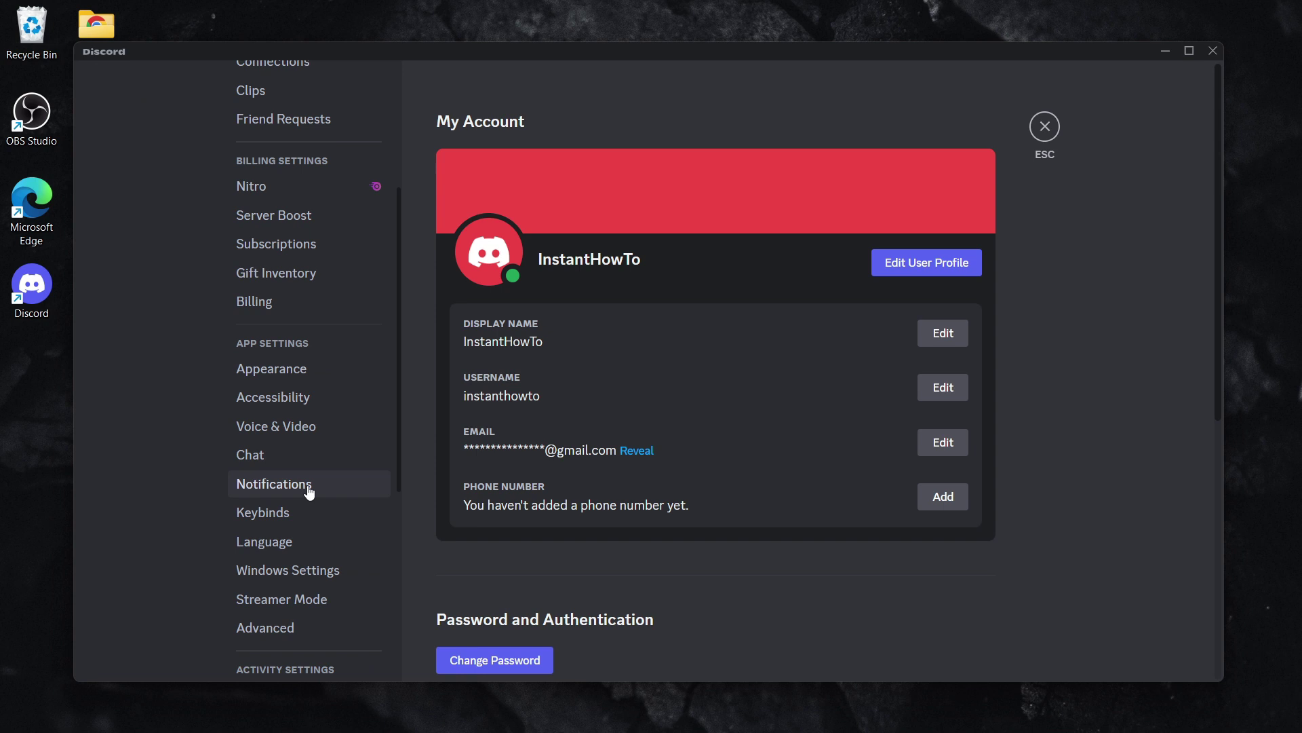
click(290, 435)
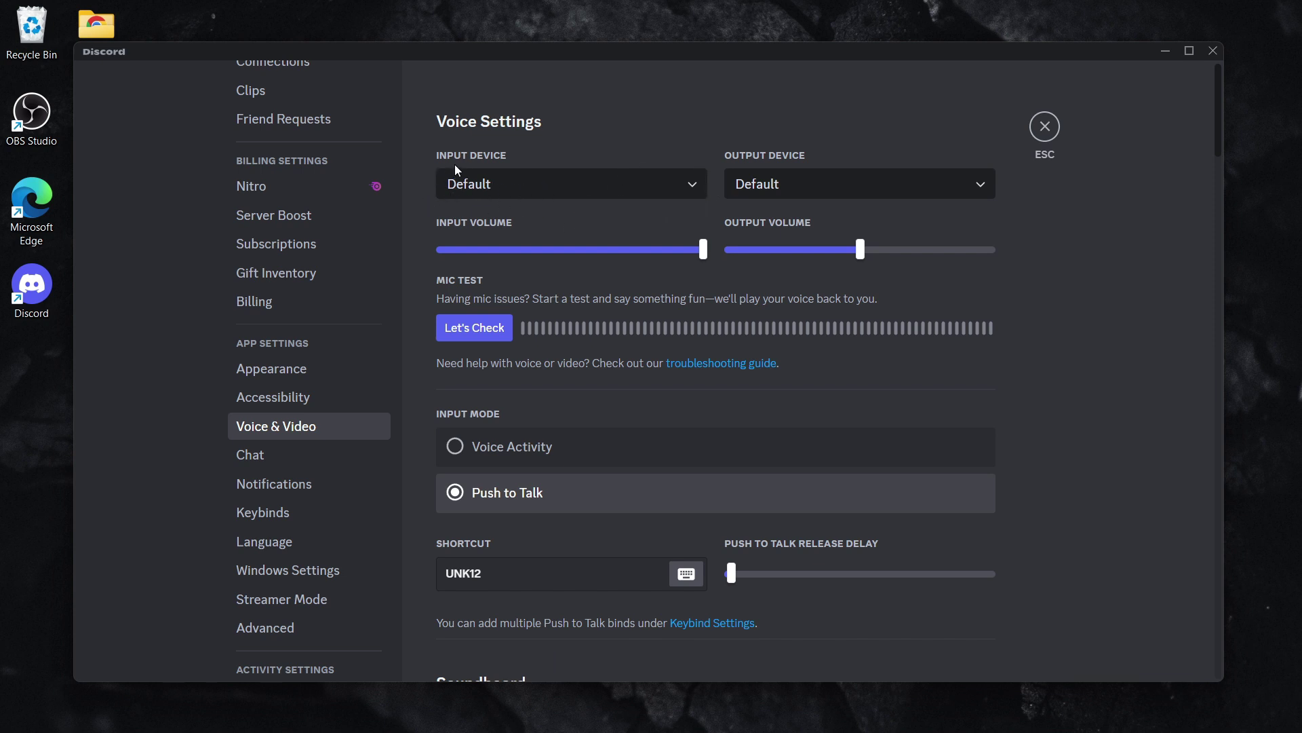
click(555, 189)
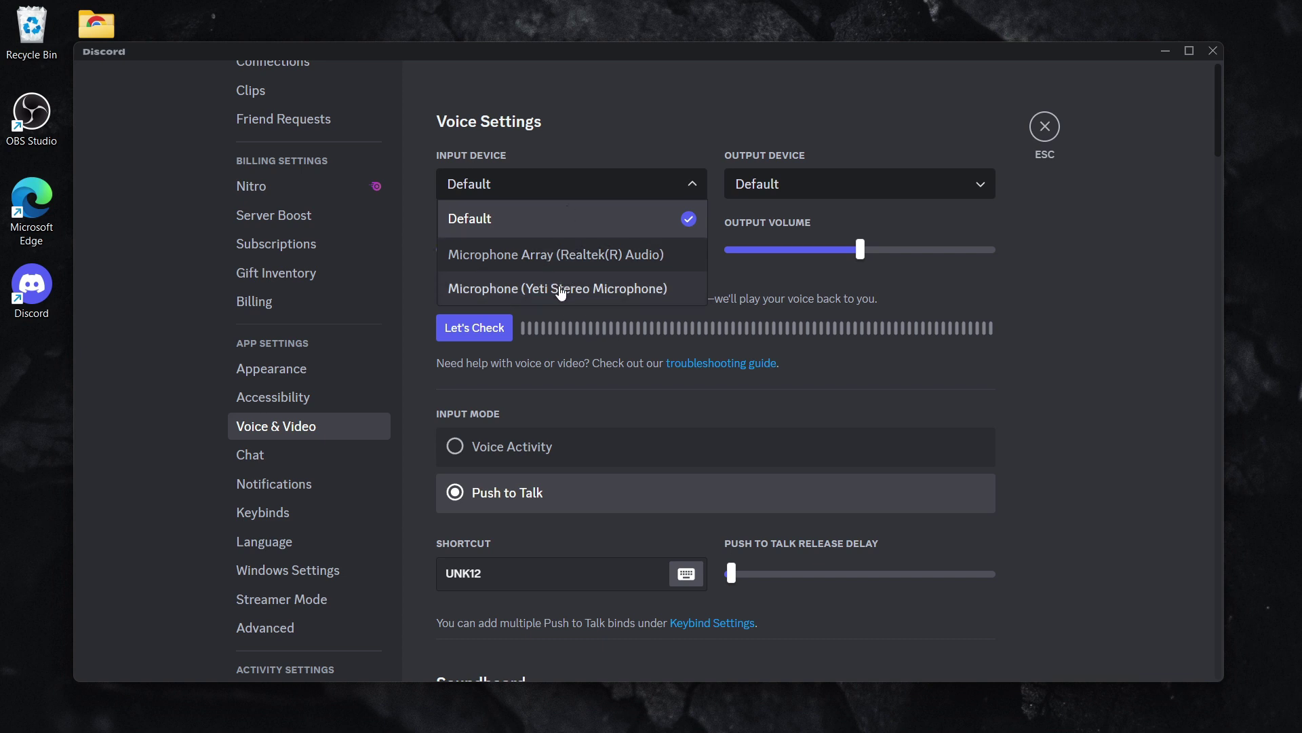
click(563, 187)
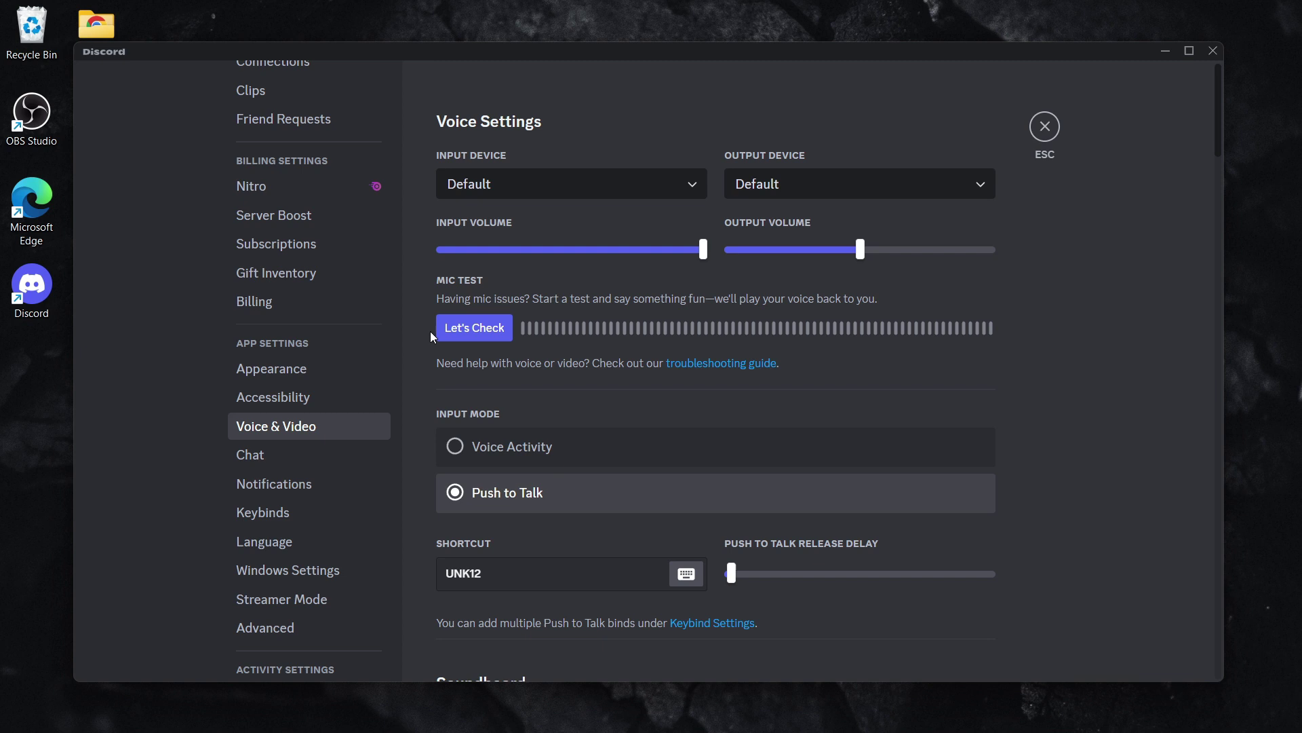
Step: Run and stop a microphone test, recheck the input device list, then close settings
click(463, 336)
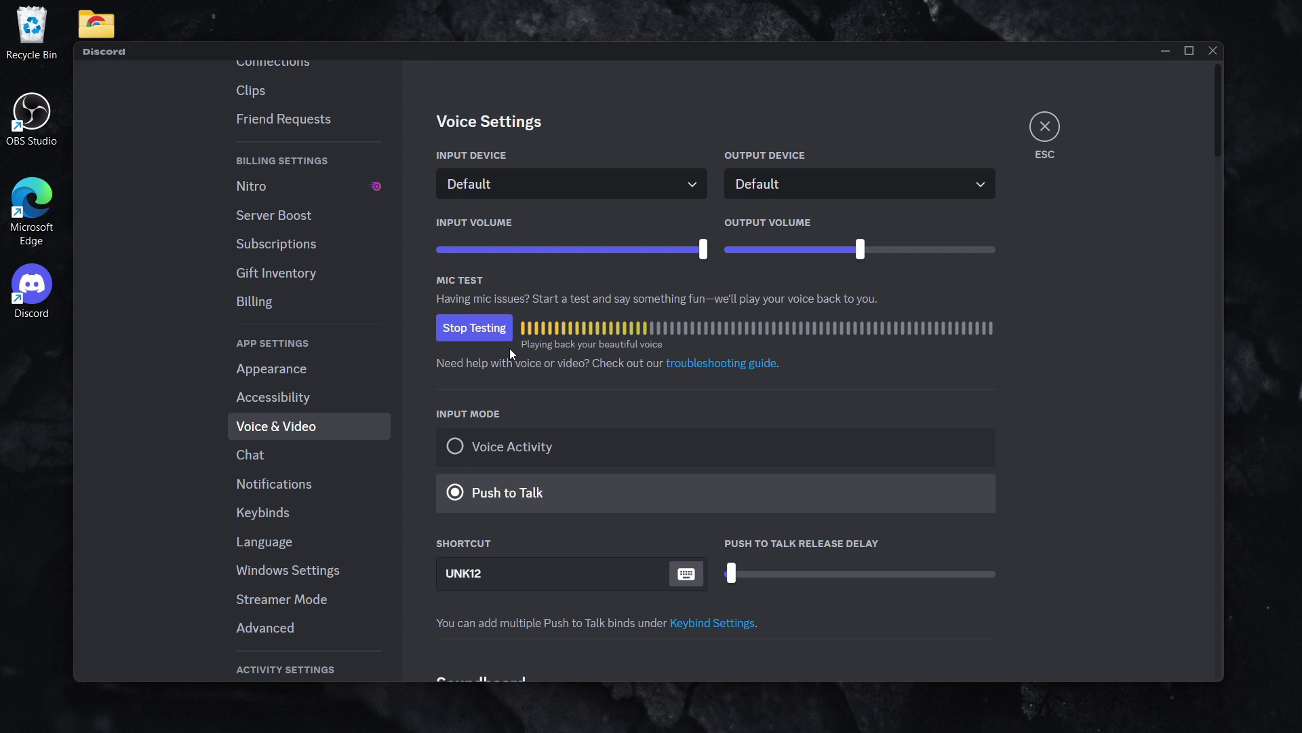
click(472, 337)
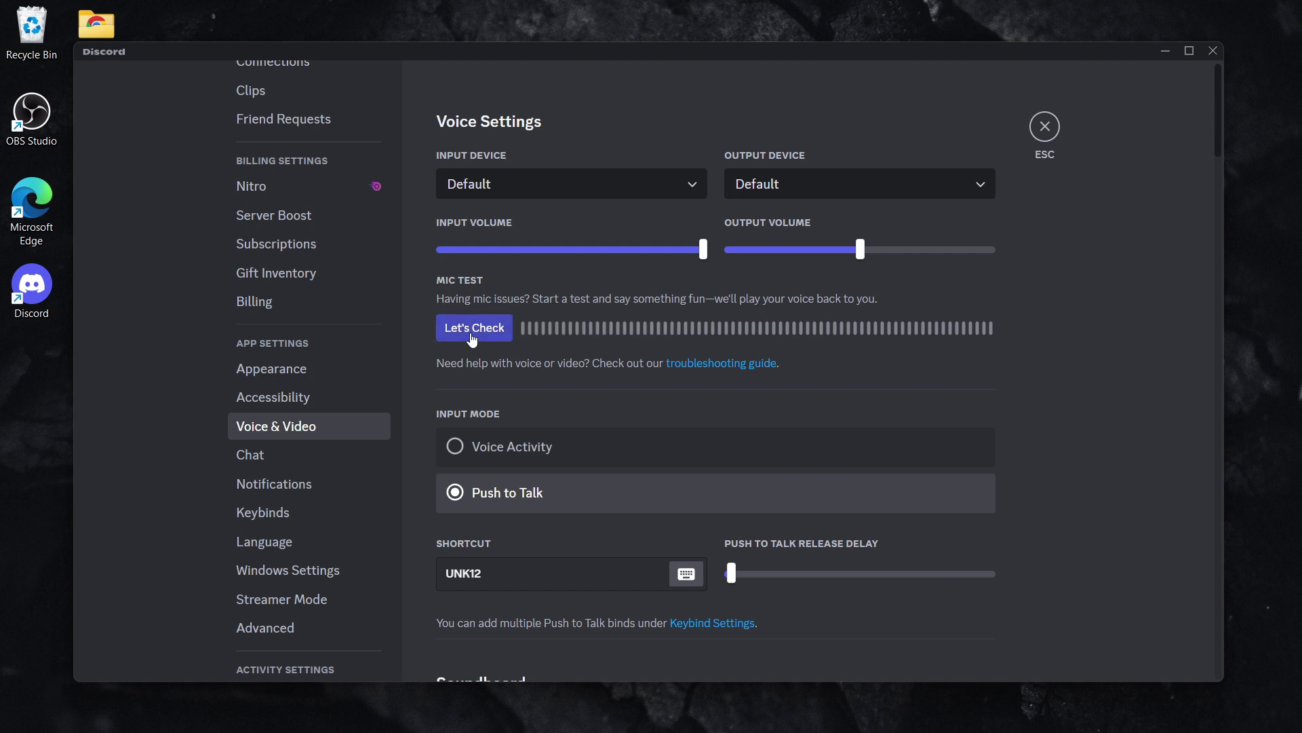
click(679, 195)
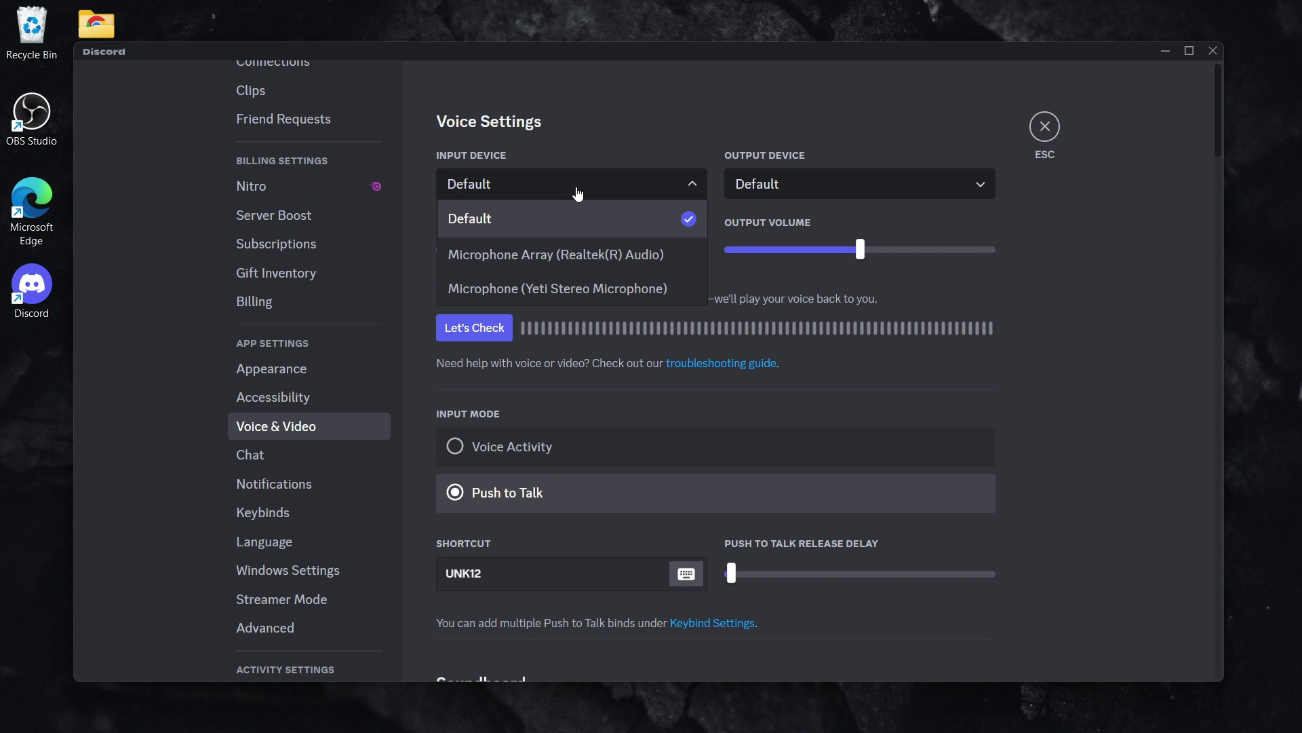
click(546, 187)
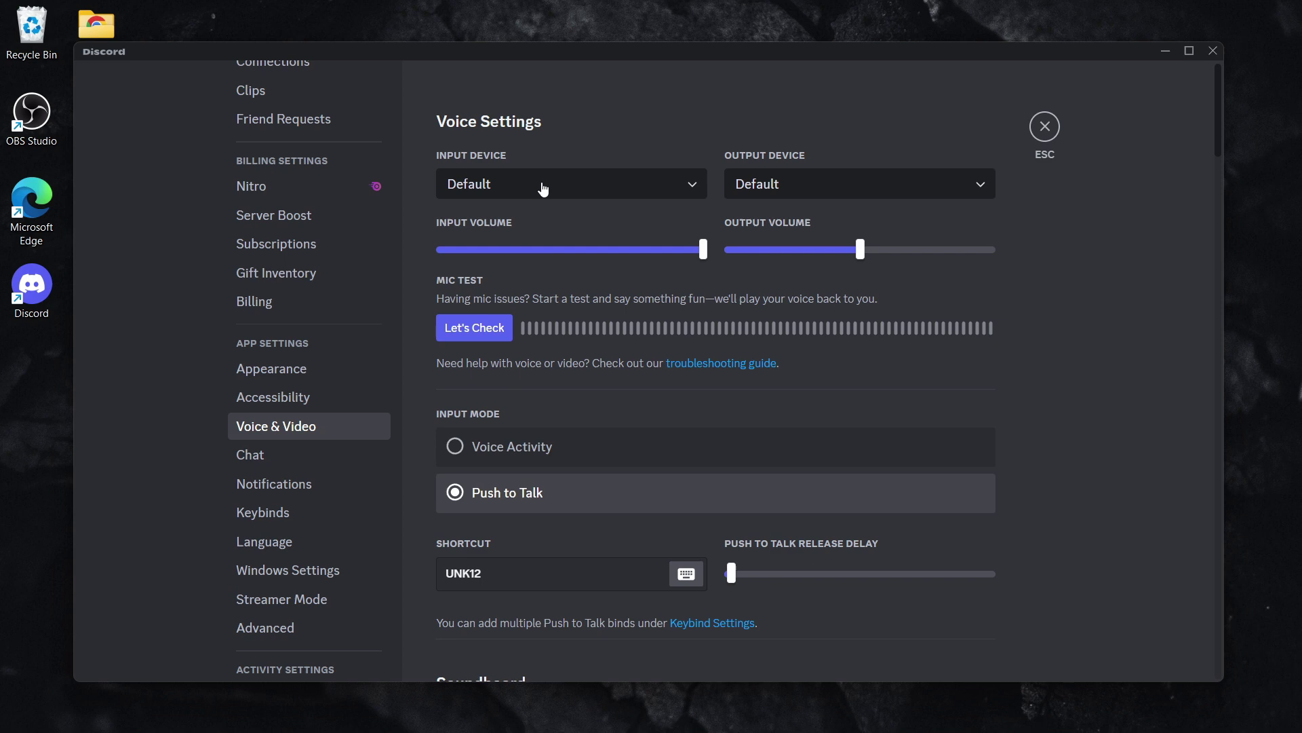
click(543, 188)
click(553, 192)
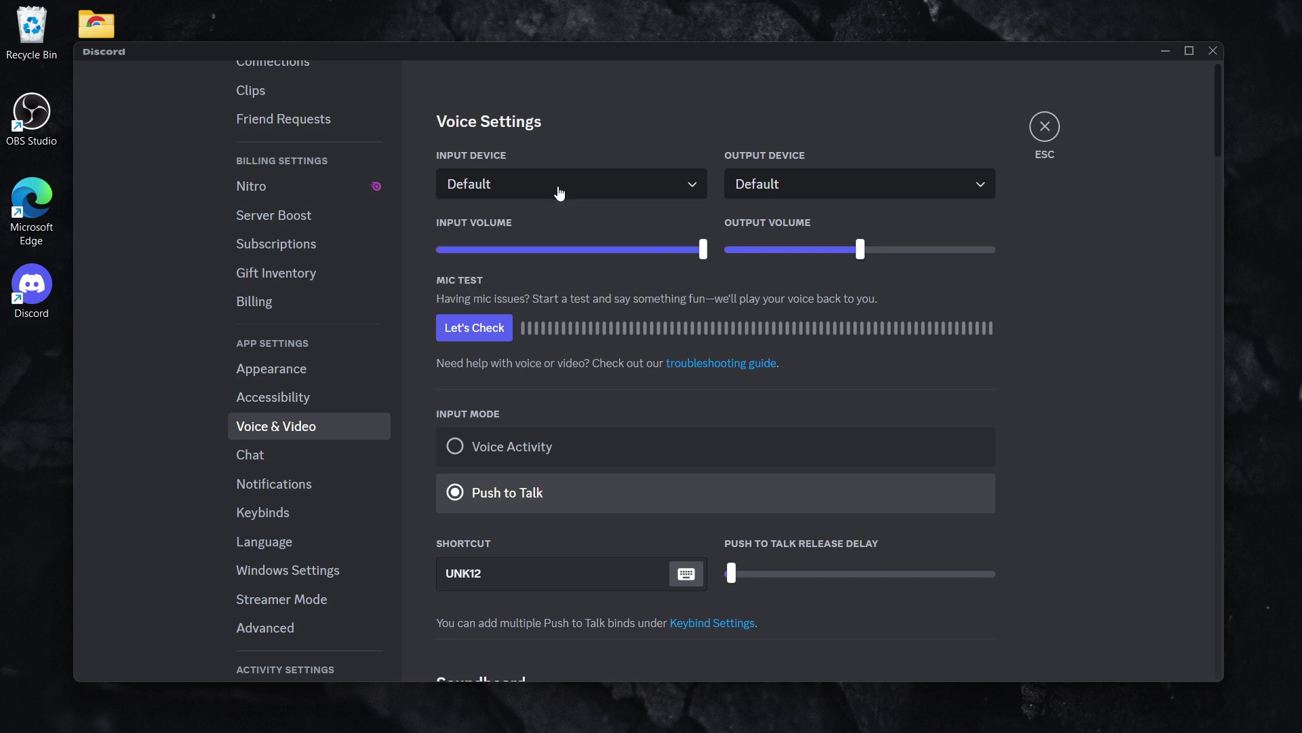
click(1045, 127)
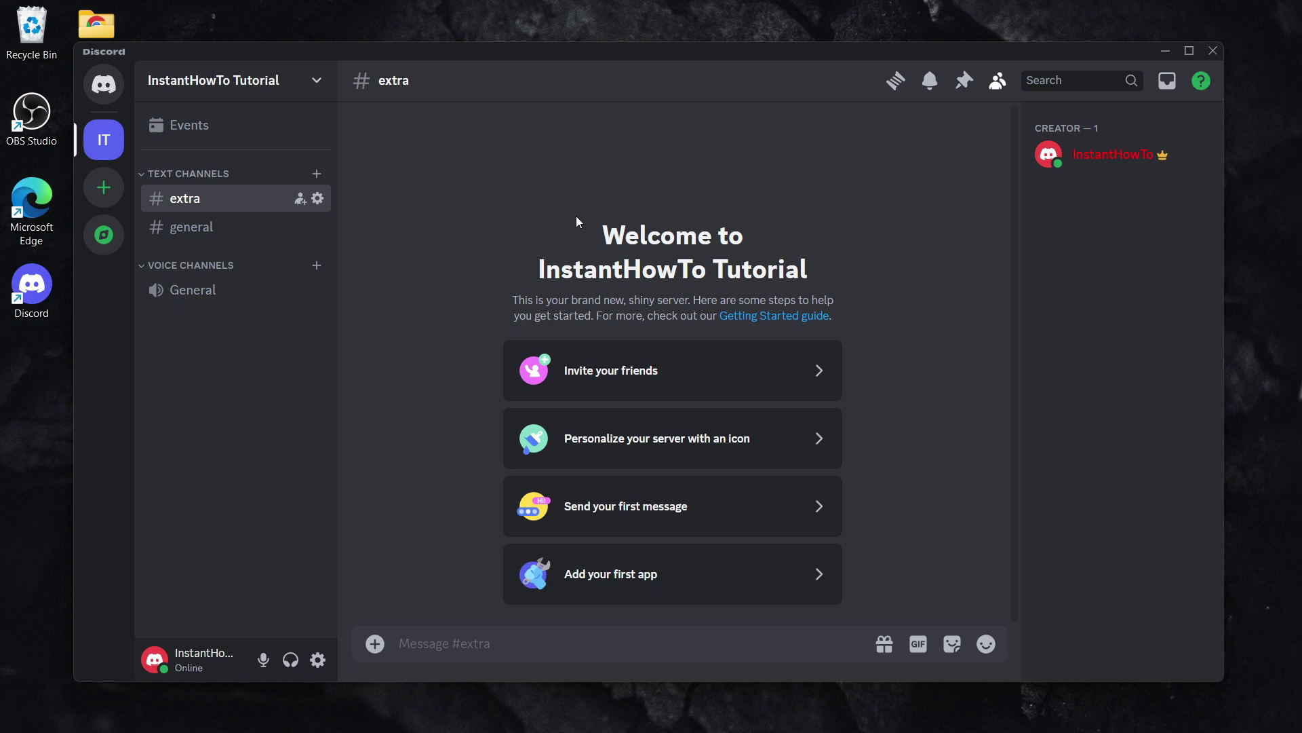
Step: Browse the Keybinds list in User Settings, then return to Voice & Video
click(319, 662)
scroll(311, 459, down, 5)
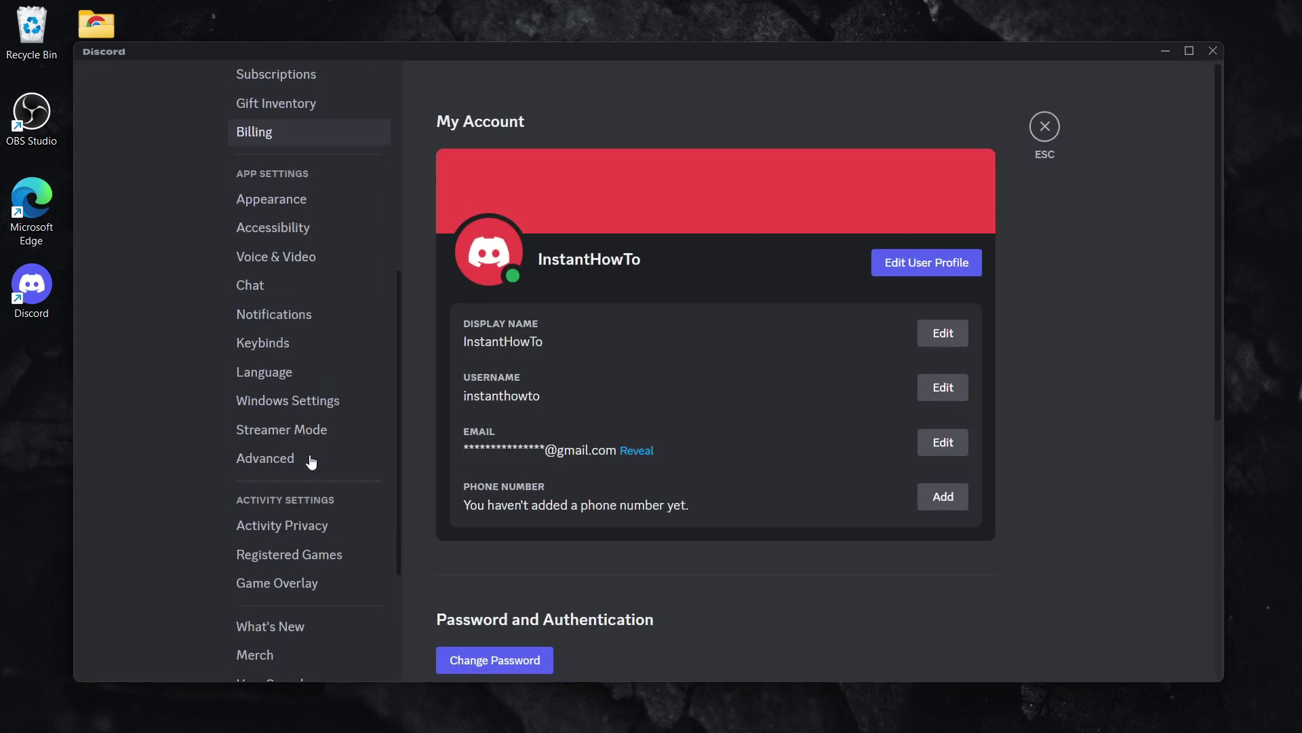
scroll(308, 463, down, 2)
scroll(308, 463, up, 3)
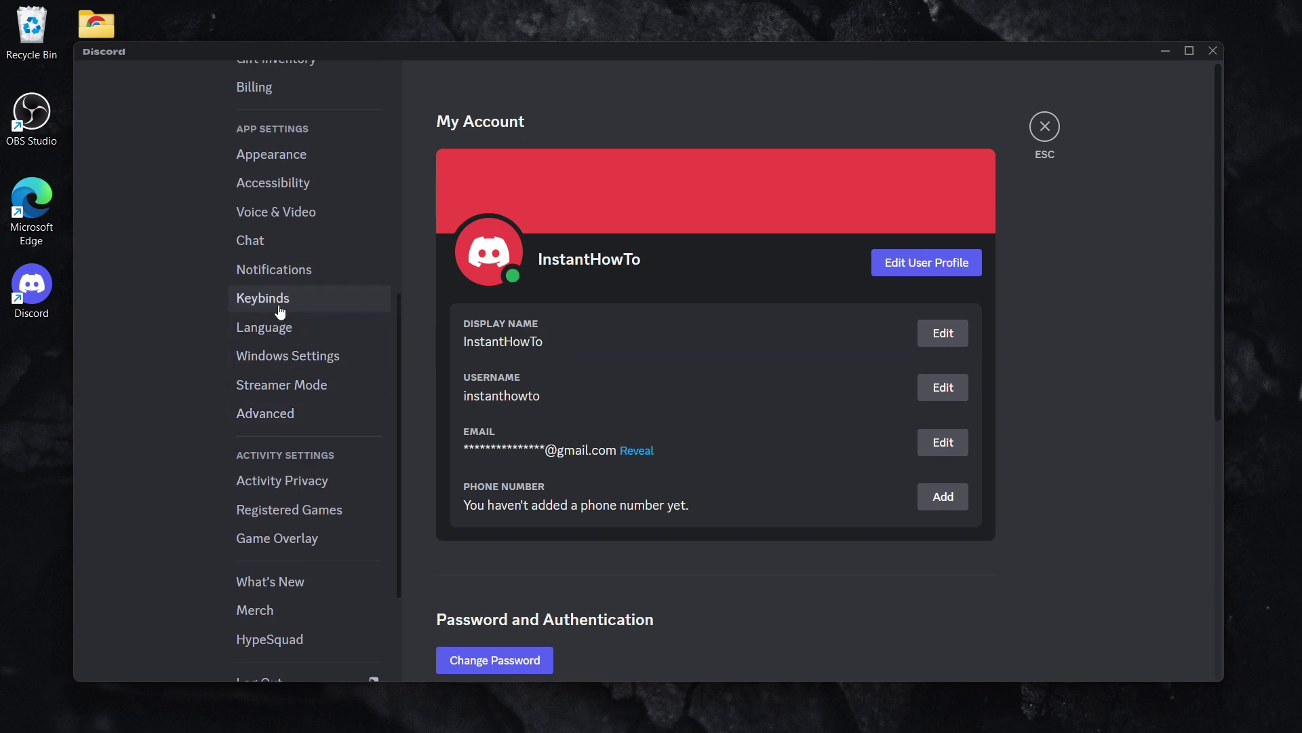
click(280, 305)
scroll(631, 364, down, 10)
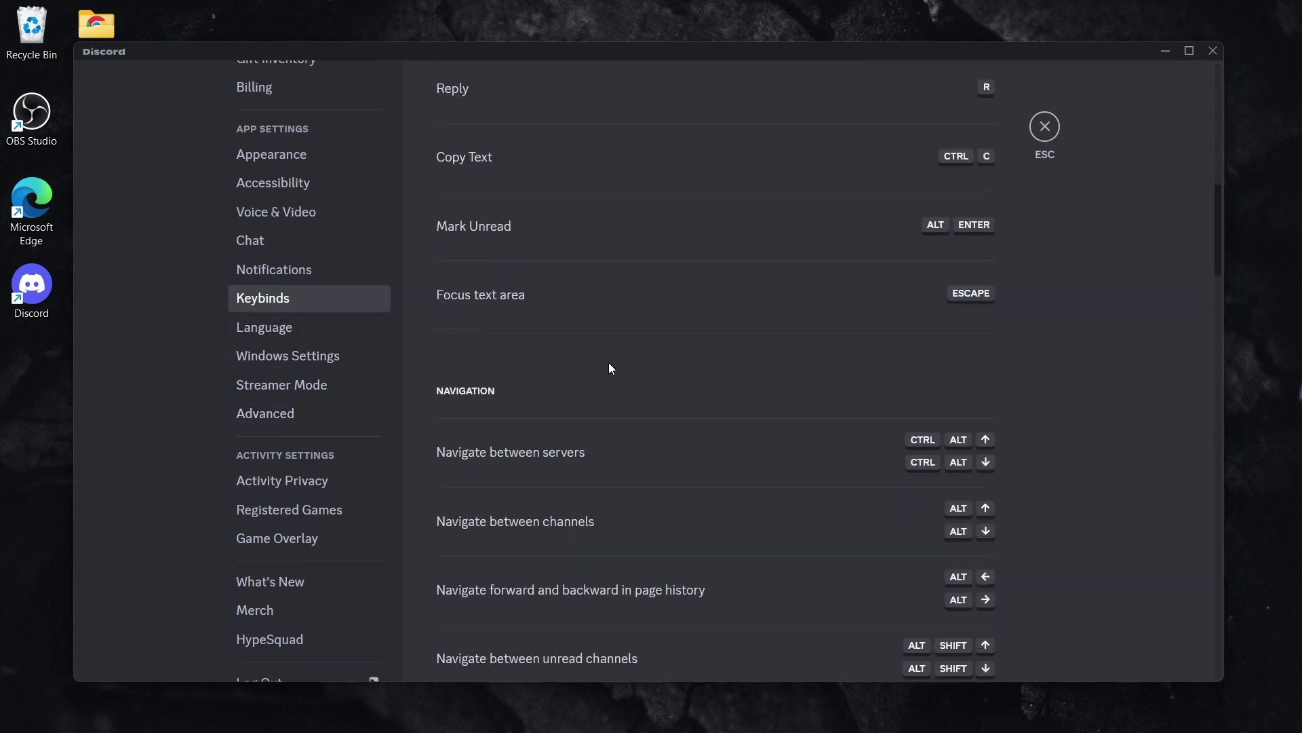
scroll(569, 363, down, 3)
scroll(527, 365, down, 3)
scroll(524, 365, down, 2)
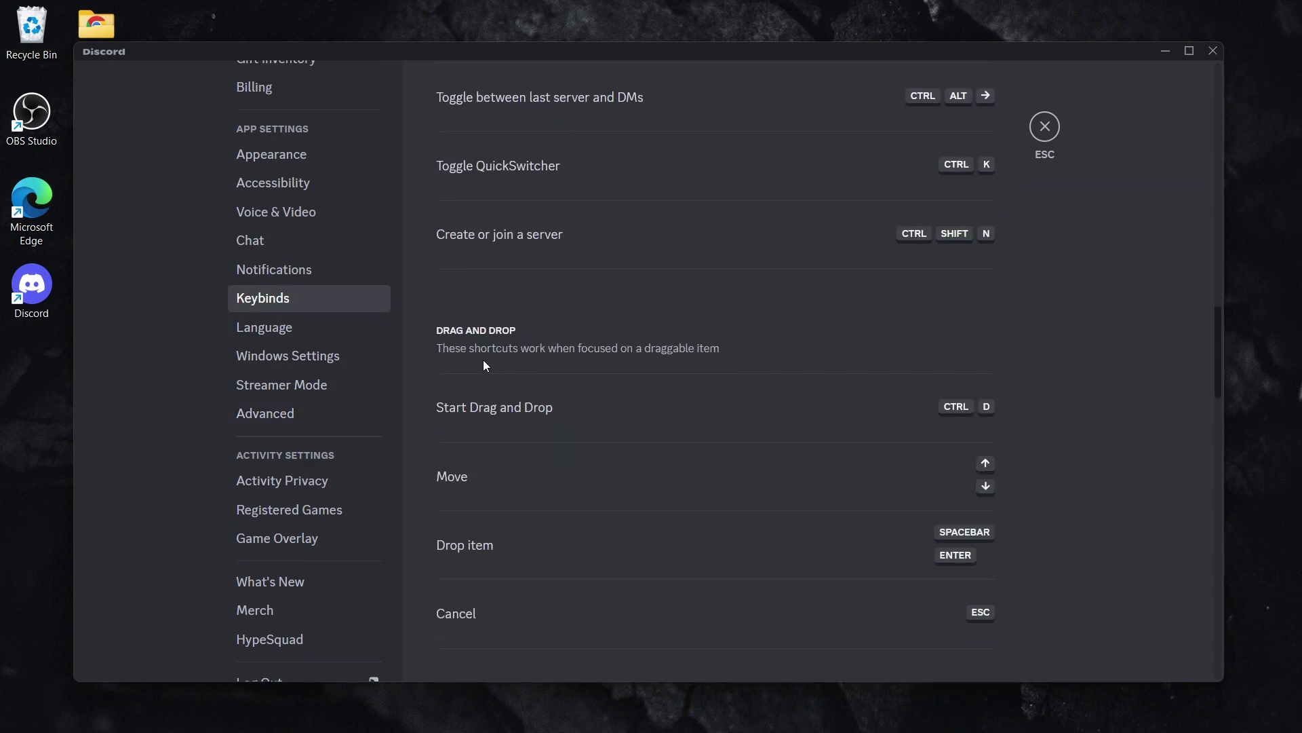
scroll(482, 365, down, 4)
scroll(480, 363, down, 1)
scroll(476, 364, down, 2)
scroll(476, 364, down, 2)
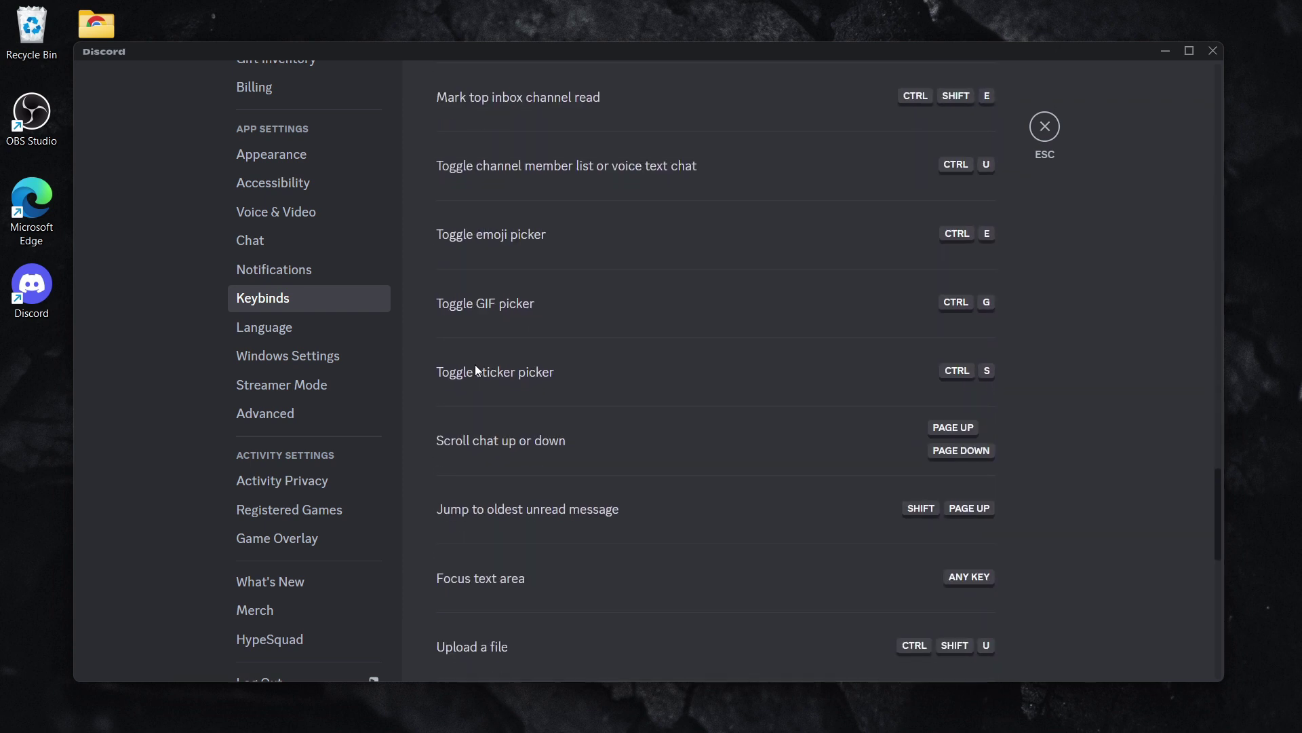
scroll(488, 366, down, 3)
scroll(501, 372, down, 1)
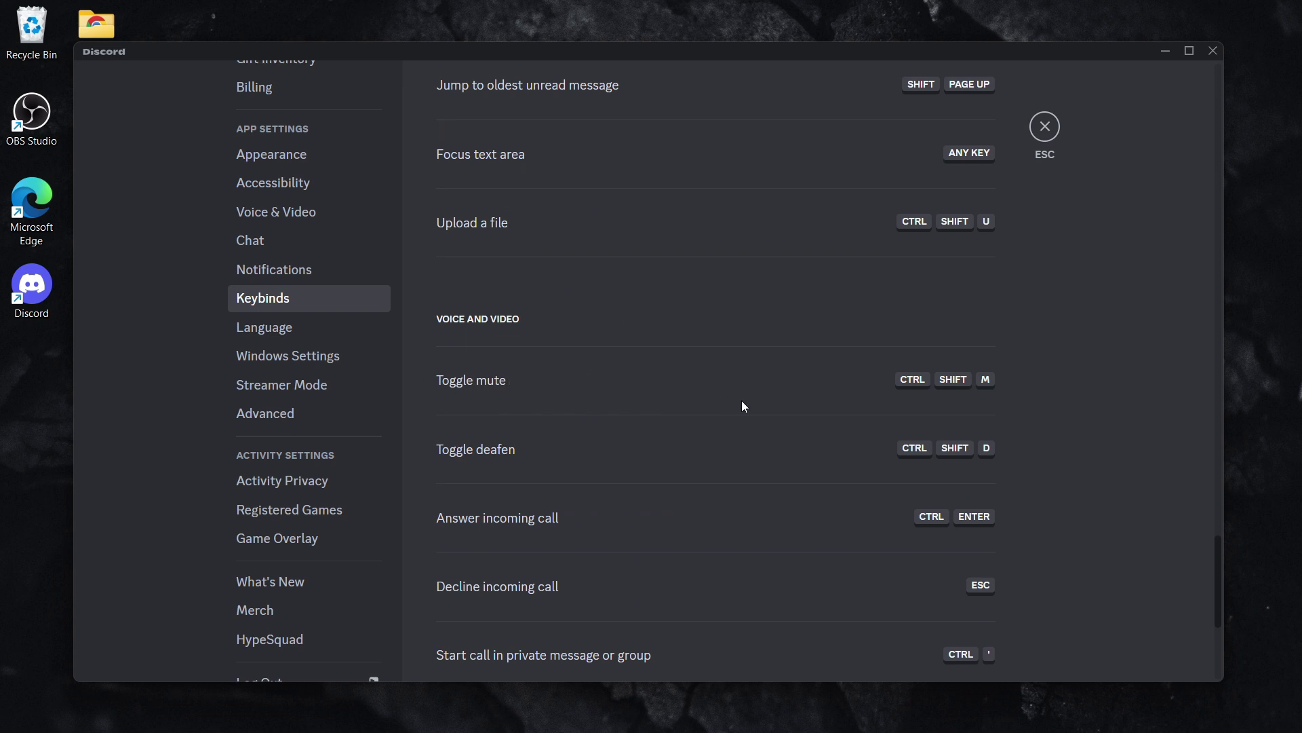
scroll(337, 341, up, 2)
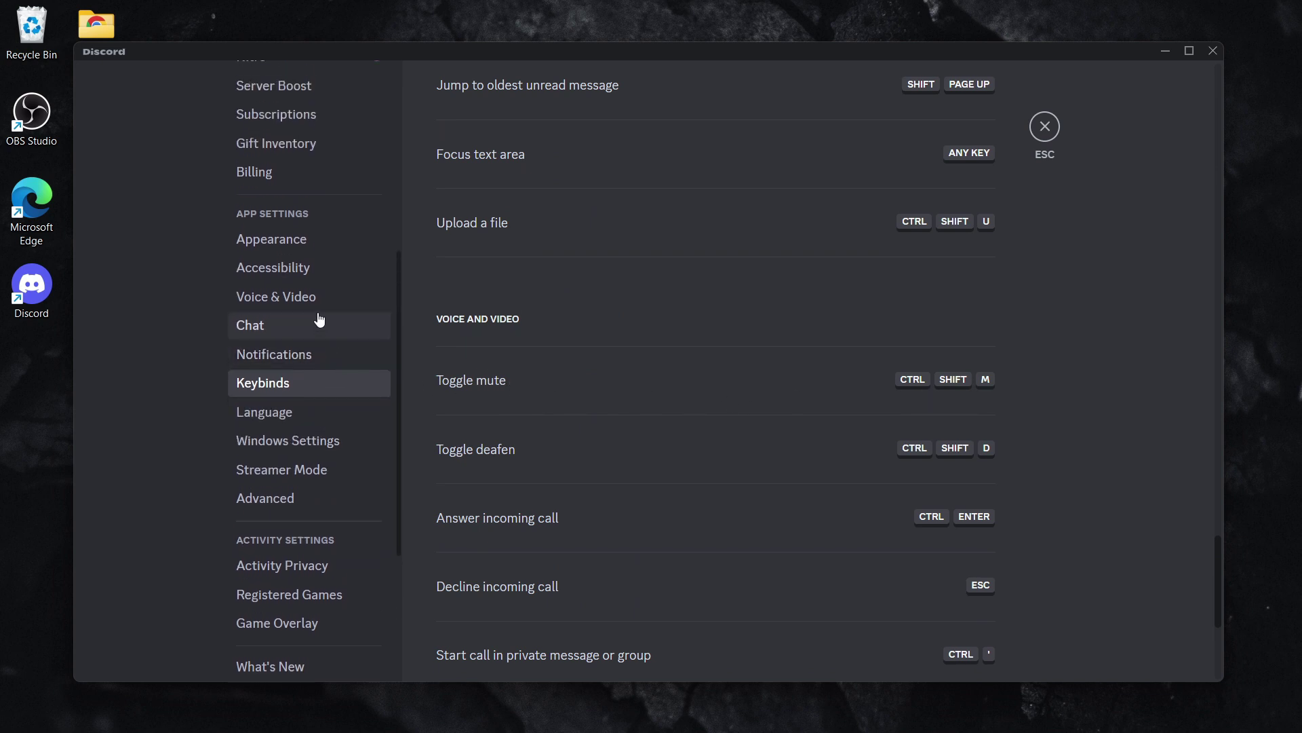
click(315, 298)
scroll(591, 484, down, 2)
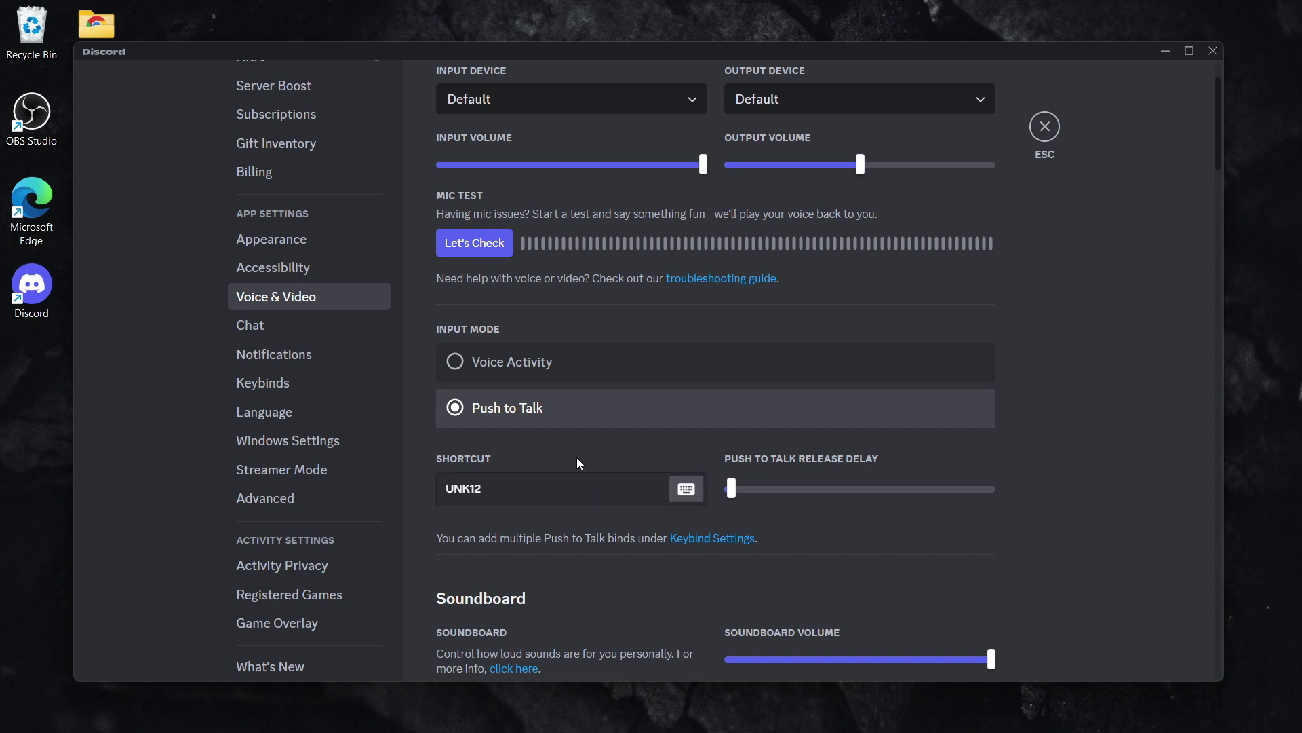
scroll(1090, 388, down, 1)
scroll(1090, 388, down, 4)
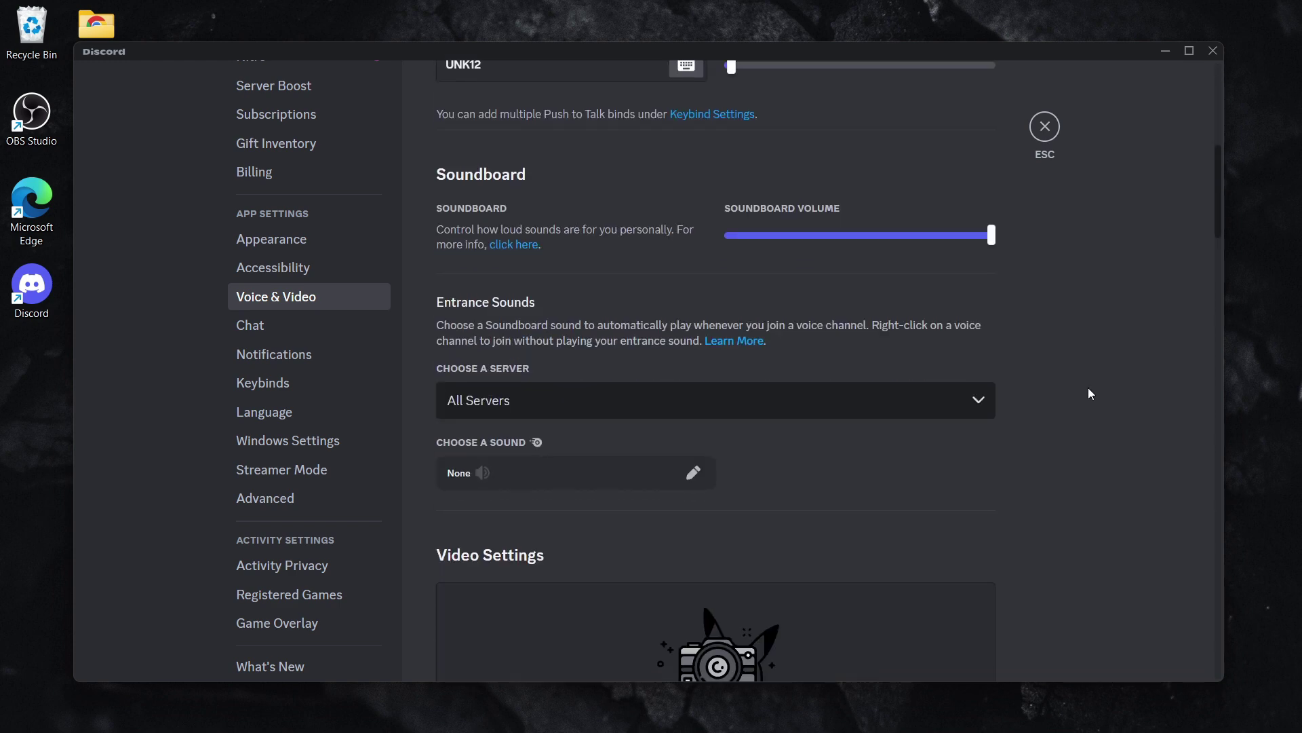
scroll(1090, 388, down, 4)
scroll(1087, 394, down, 5)
scroll(1085, 396, down, 5)
scroll(1081, 399, down, 1)
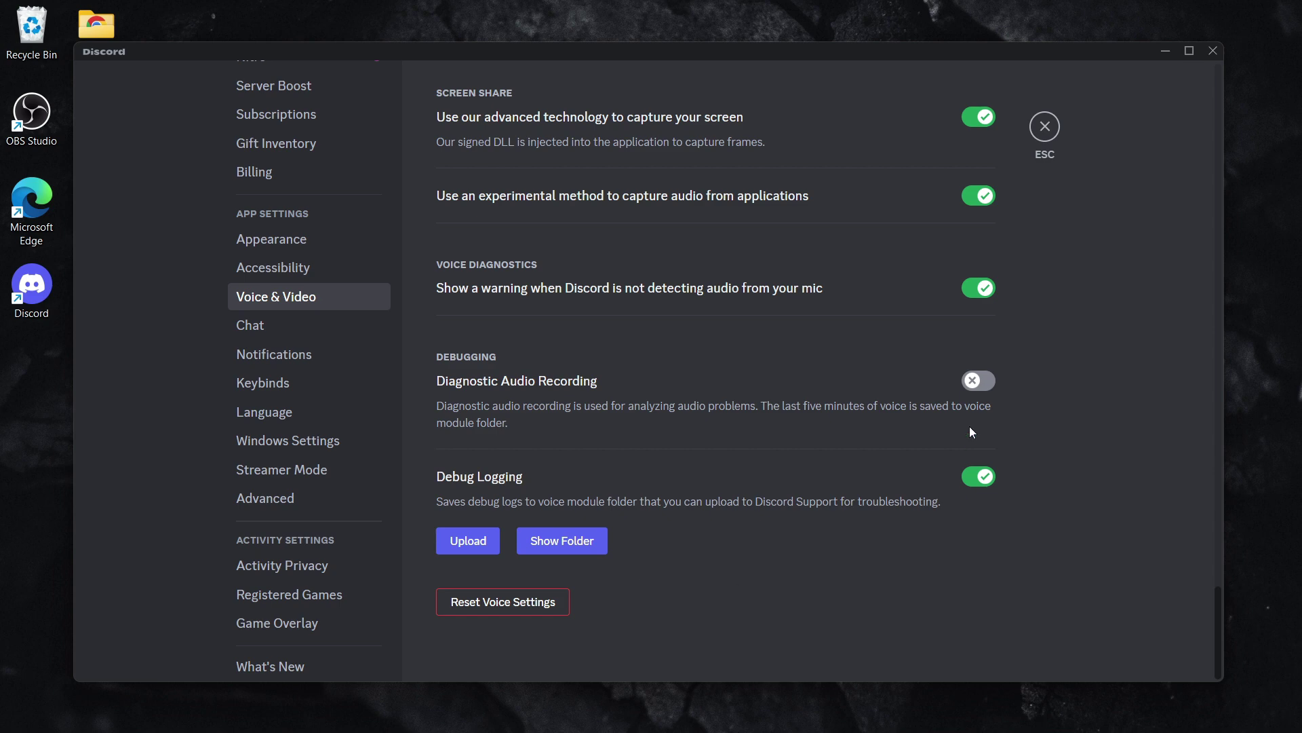
scroll(1017, 428, up, 3)
scroll(1059, 325, up, 3)
Step: Close the settings to return to the InstantHowTo Tutorial server
click(1045, 128)
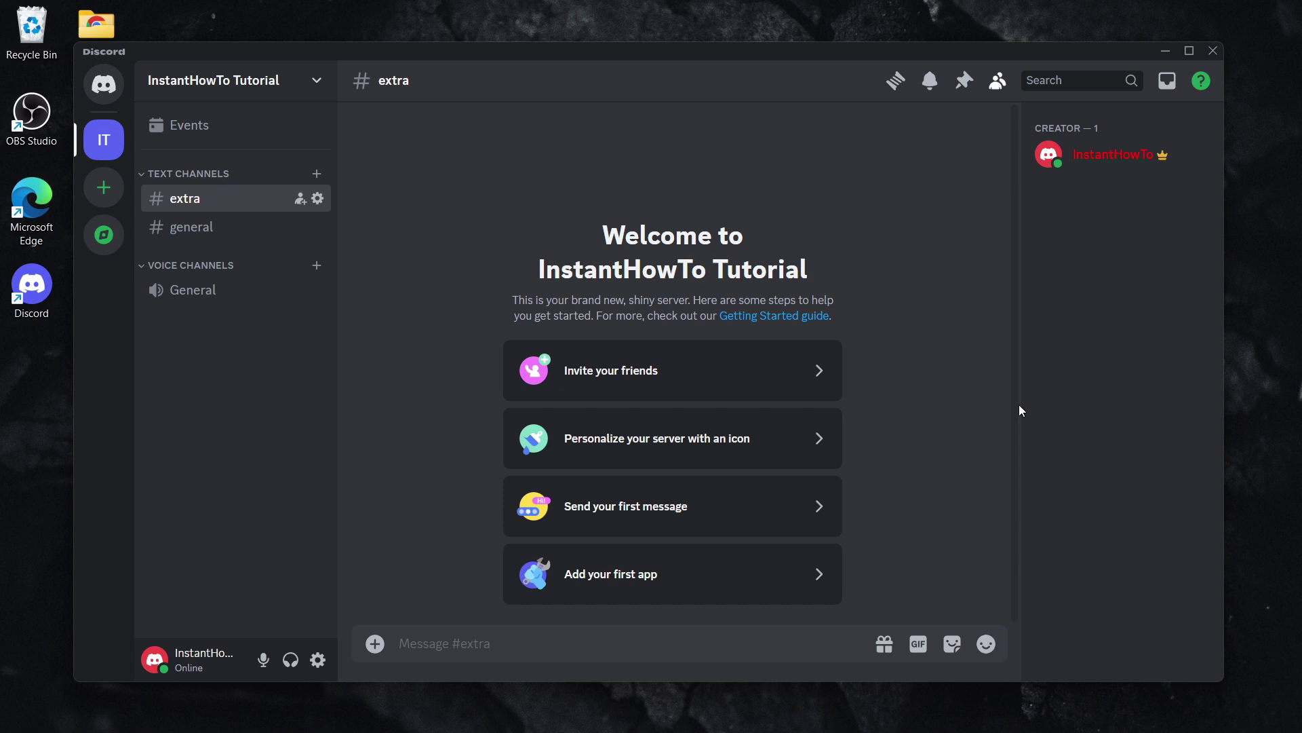
Step: Run devmgmt.msc from Win+R and dismiss the standard-user warning
key(super+r)
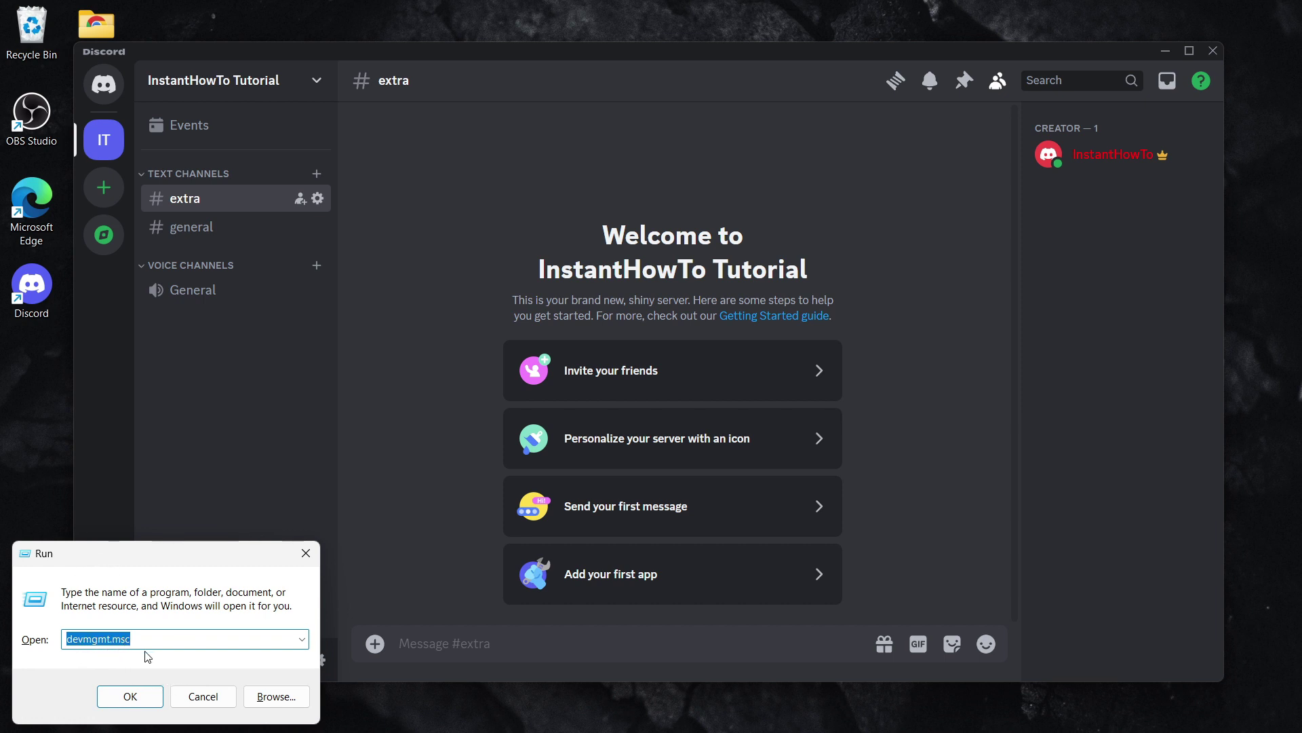
click(130, 696)
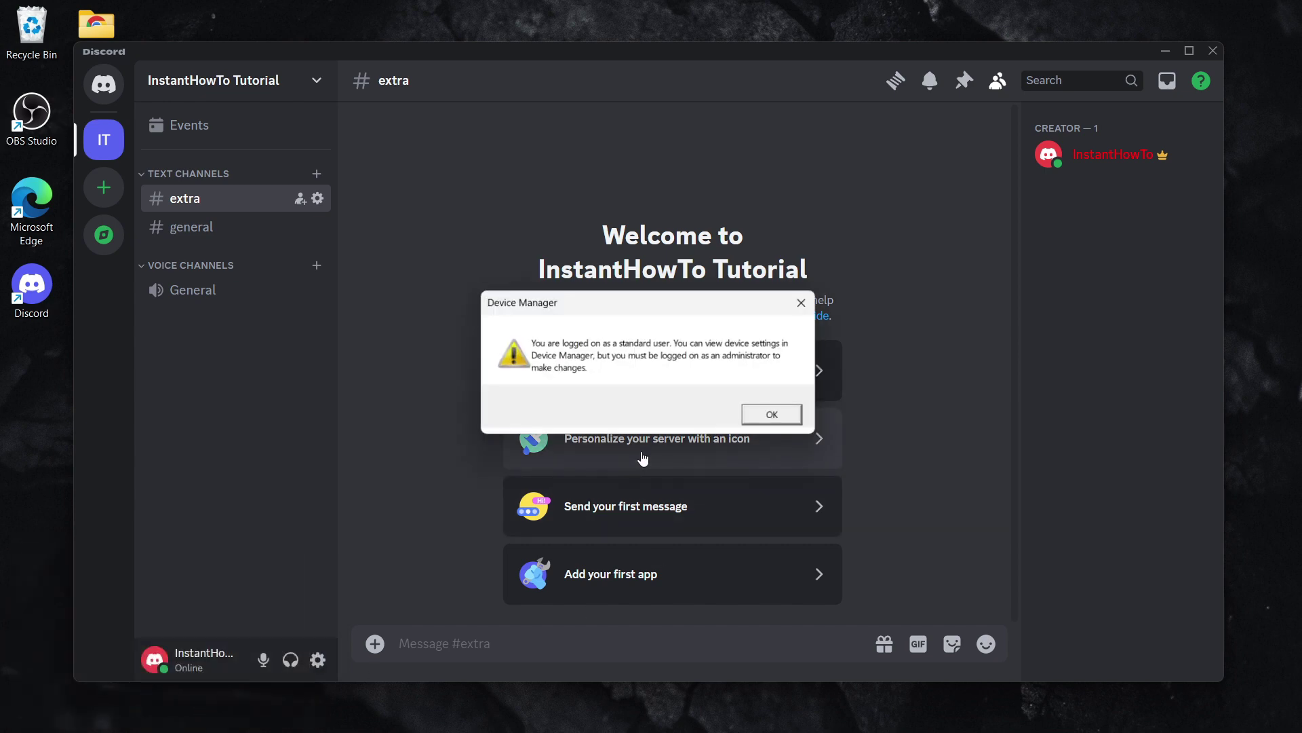
click(772, 414)
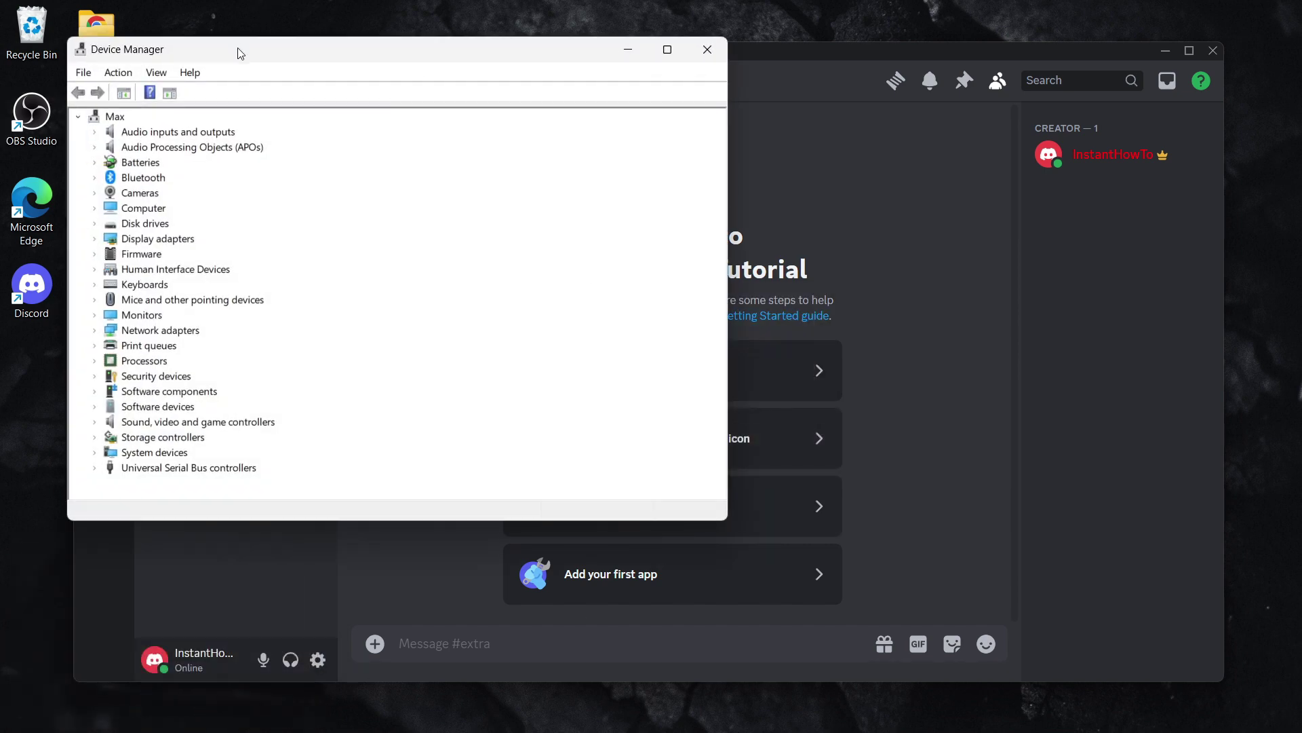
Step: Expand Audio inputs and outputs and inspect the SyncMaster device's options
drag(239, 53, 503, 133)
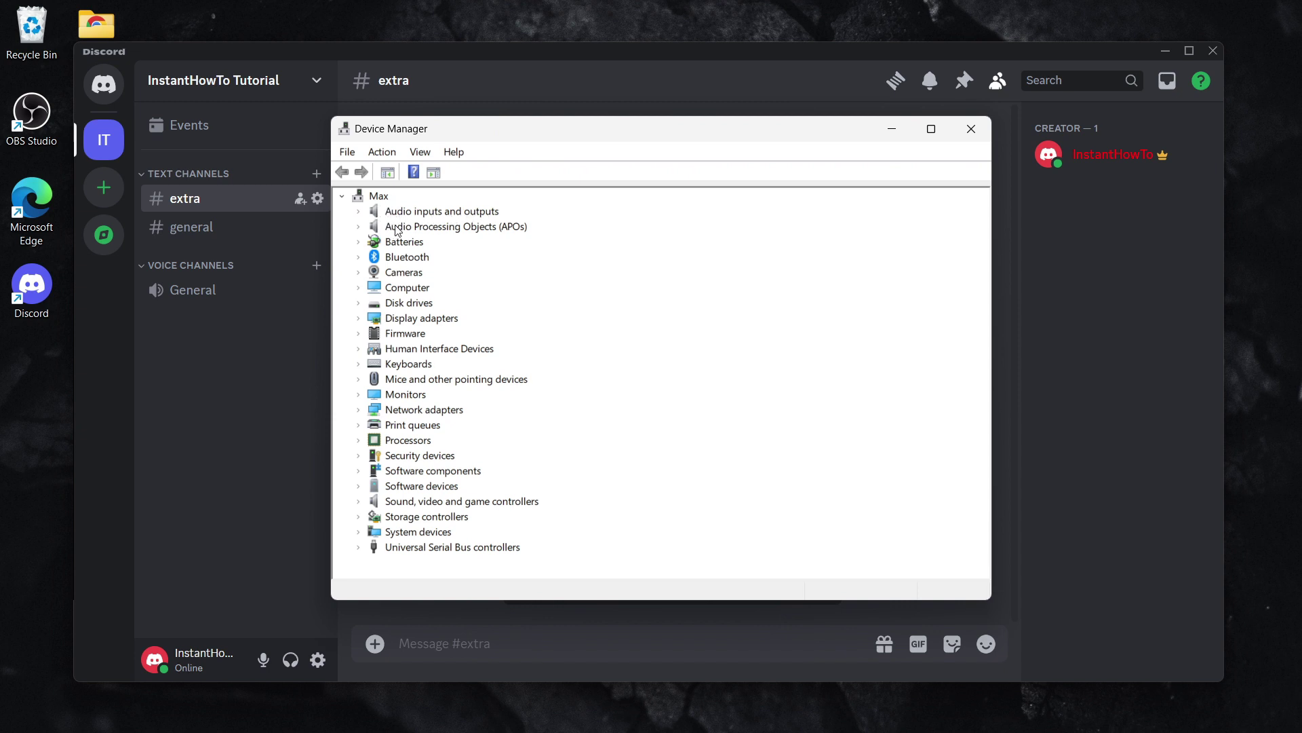
click(359, 211)
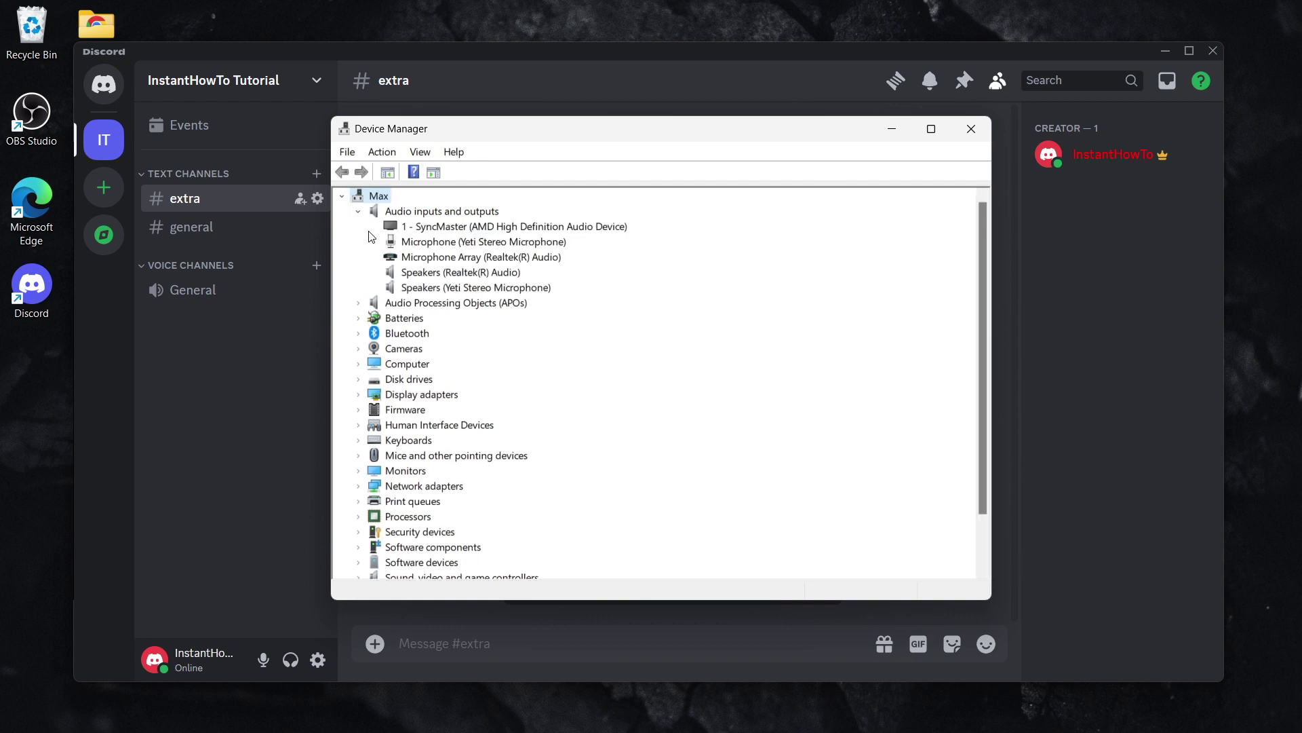
click(437, 228)
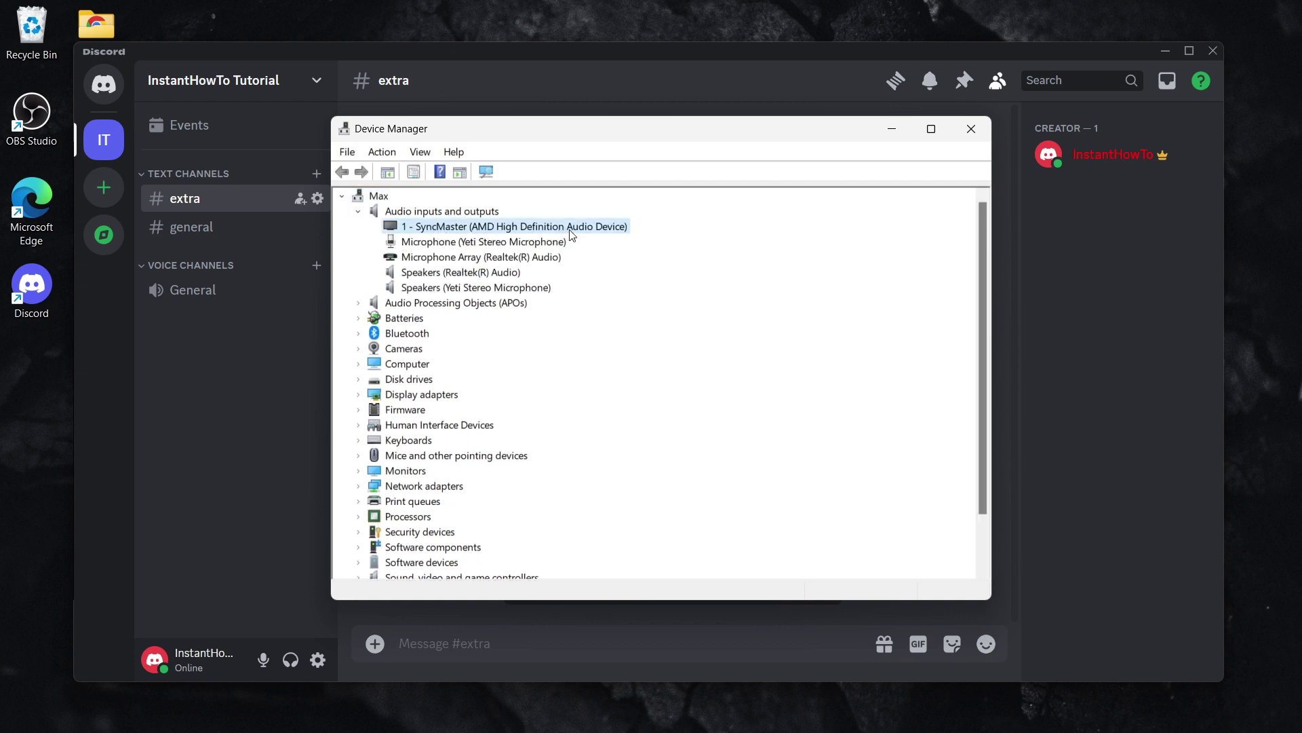
right_click(502, 232)
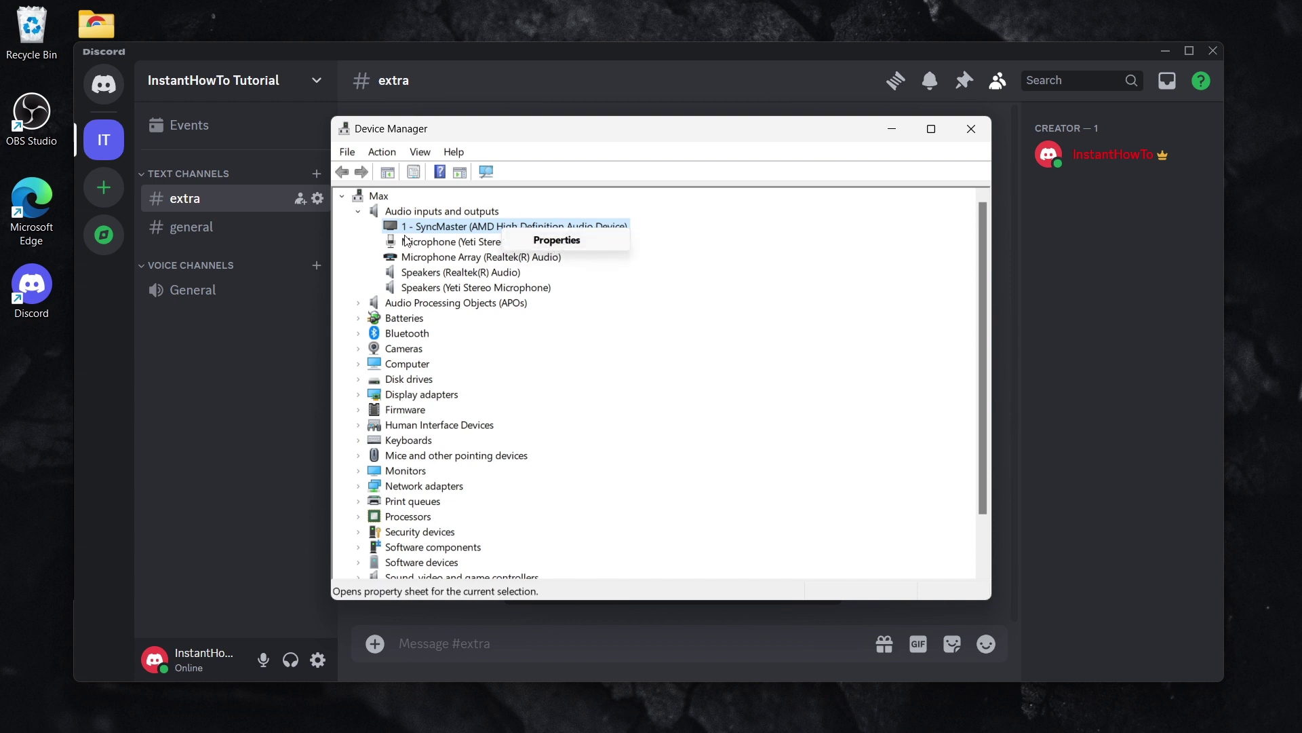
click(449, 230)
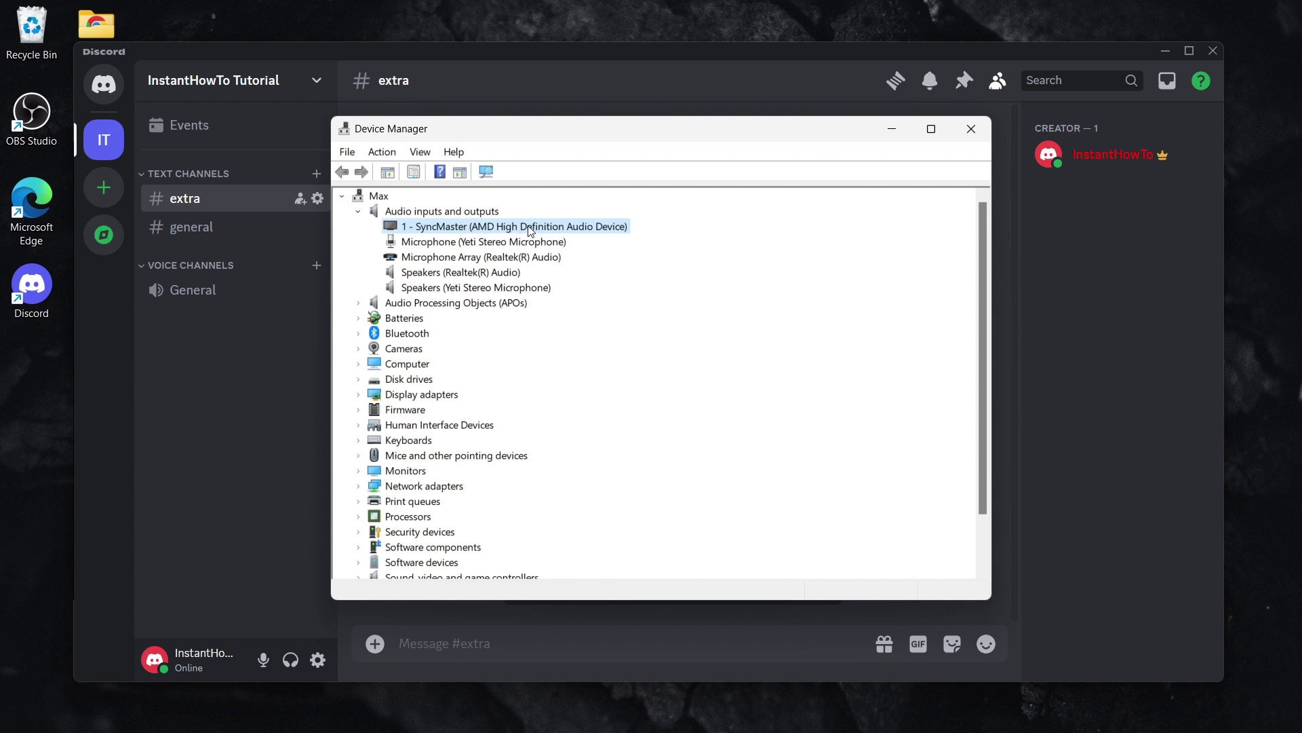
Step: Inspect the Yeti Stereo Microphone's options, then dismiss the menu
click(495, 242)
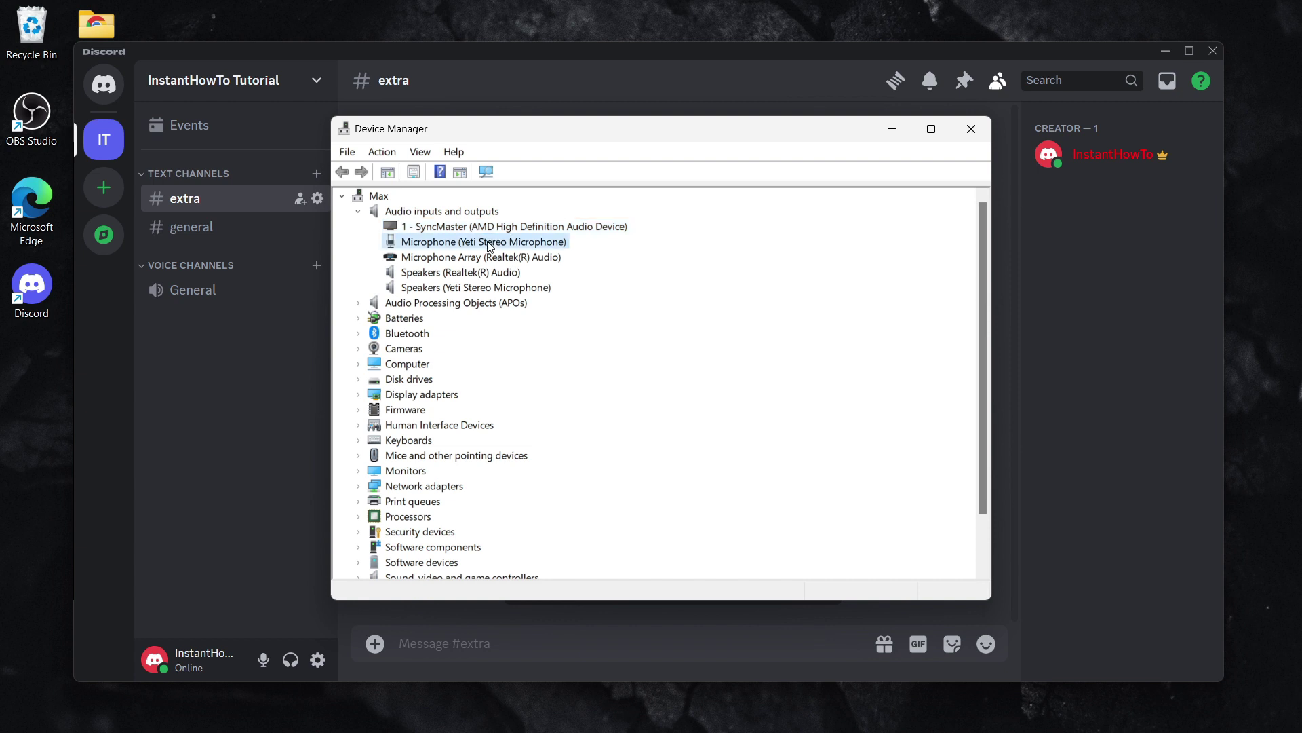
right_click(512, 229)
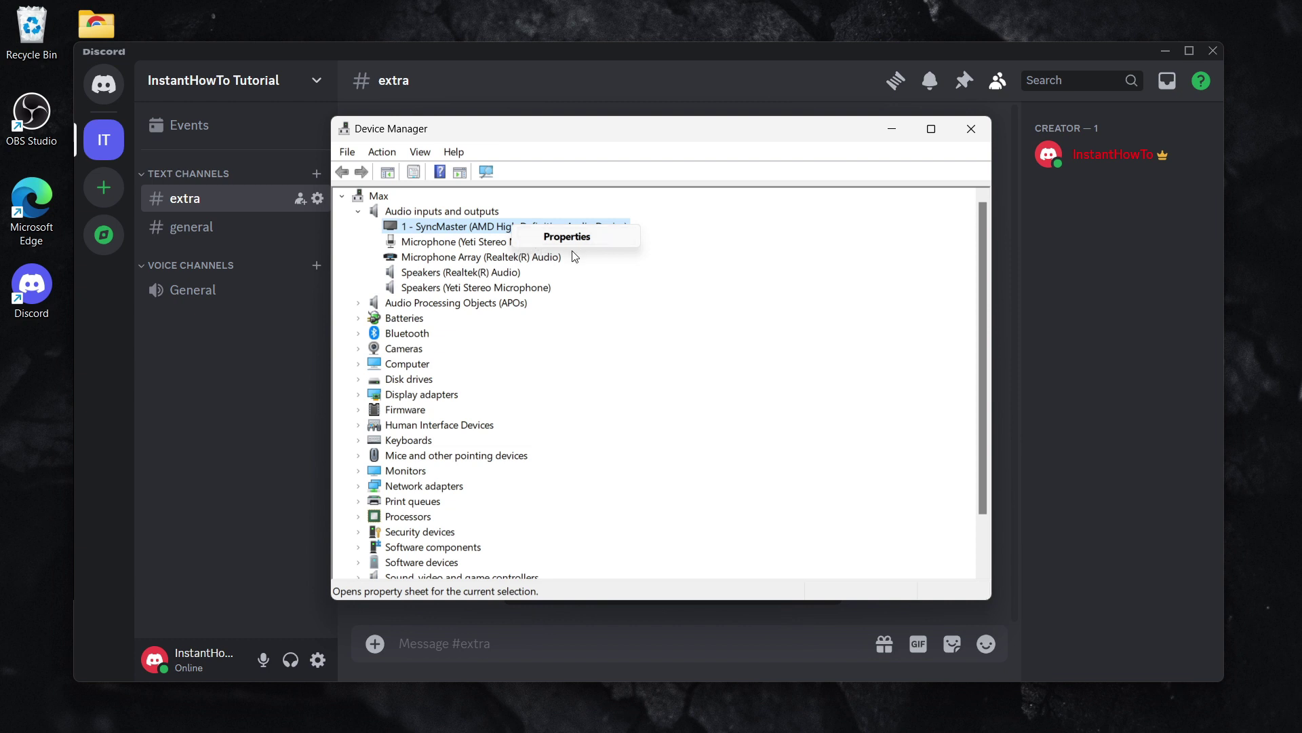
click(610, 264)
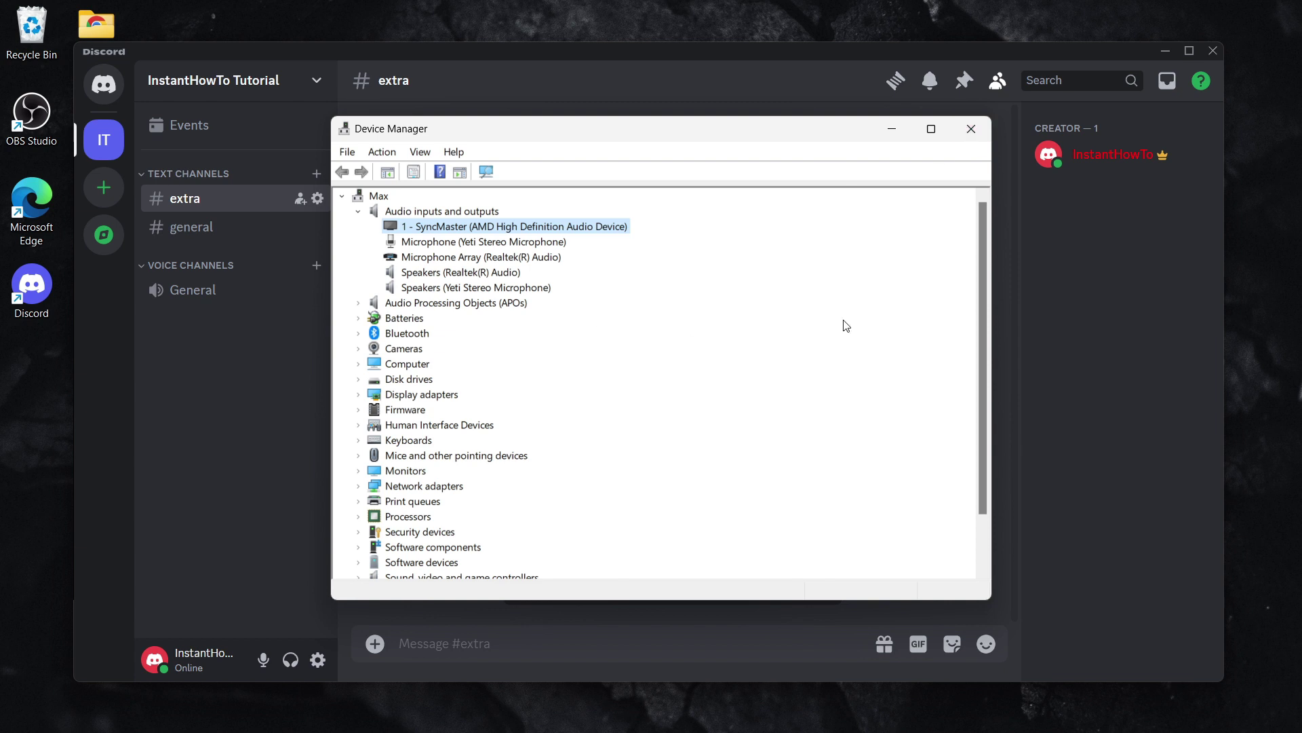
drag(817, 138, 815, 140)
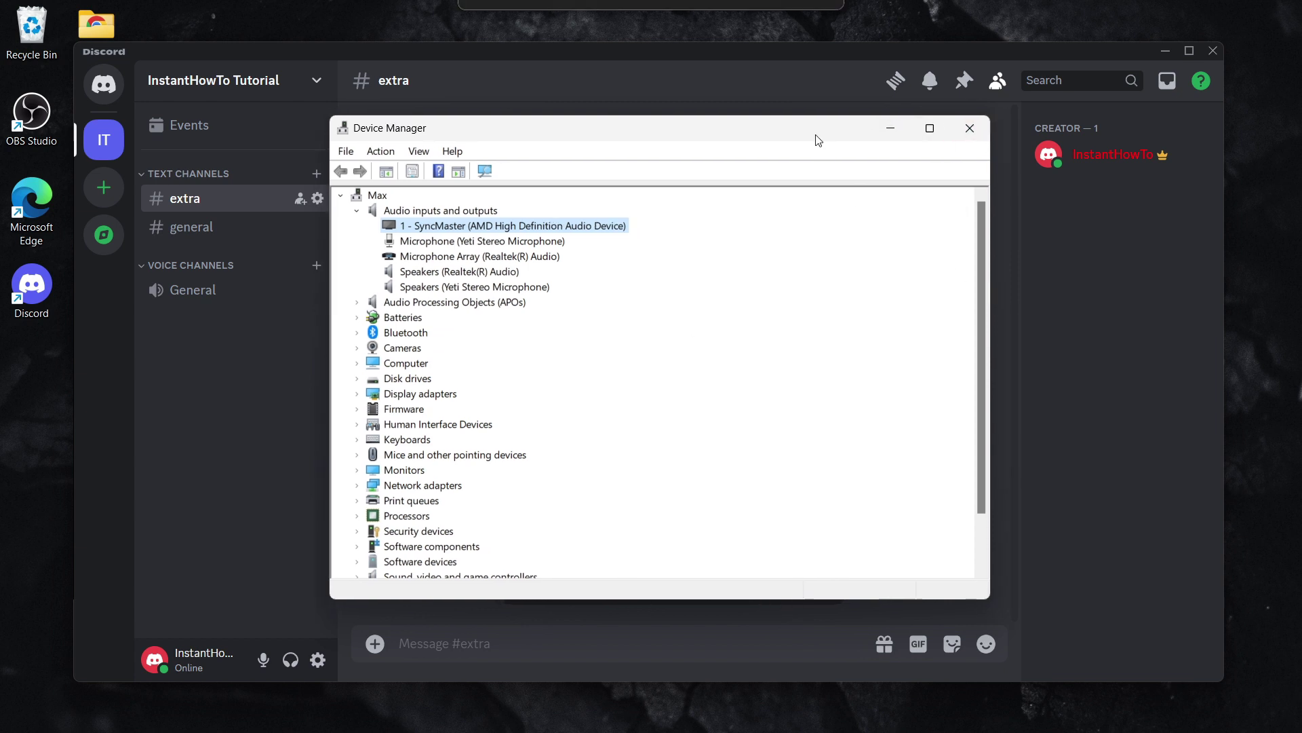
Step: Close Device Manager and open Control Panel's Uninstall a program list
click(970, 127)
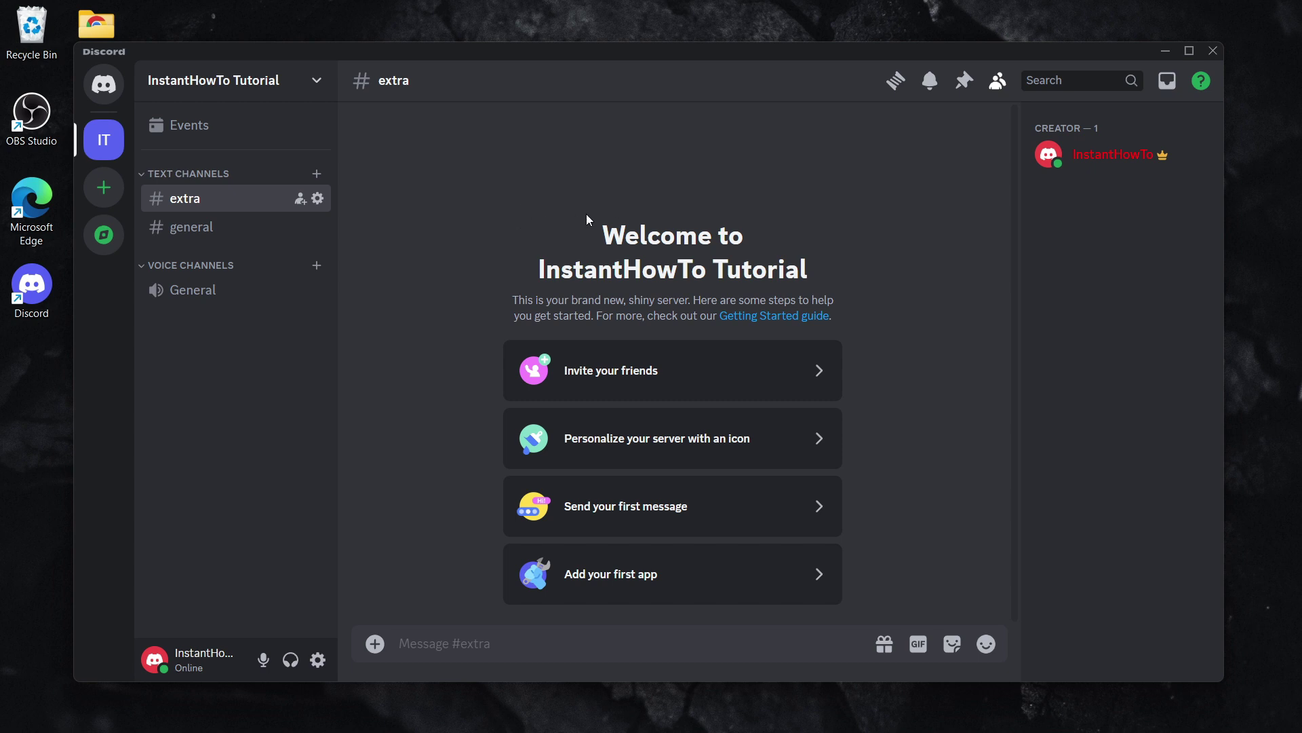
mouse_move(545, 724)
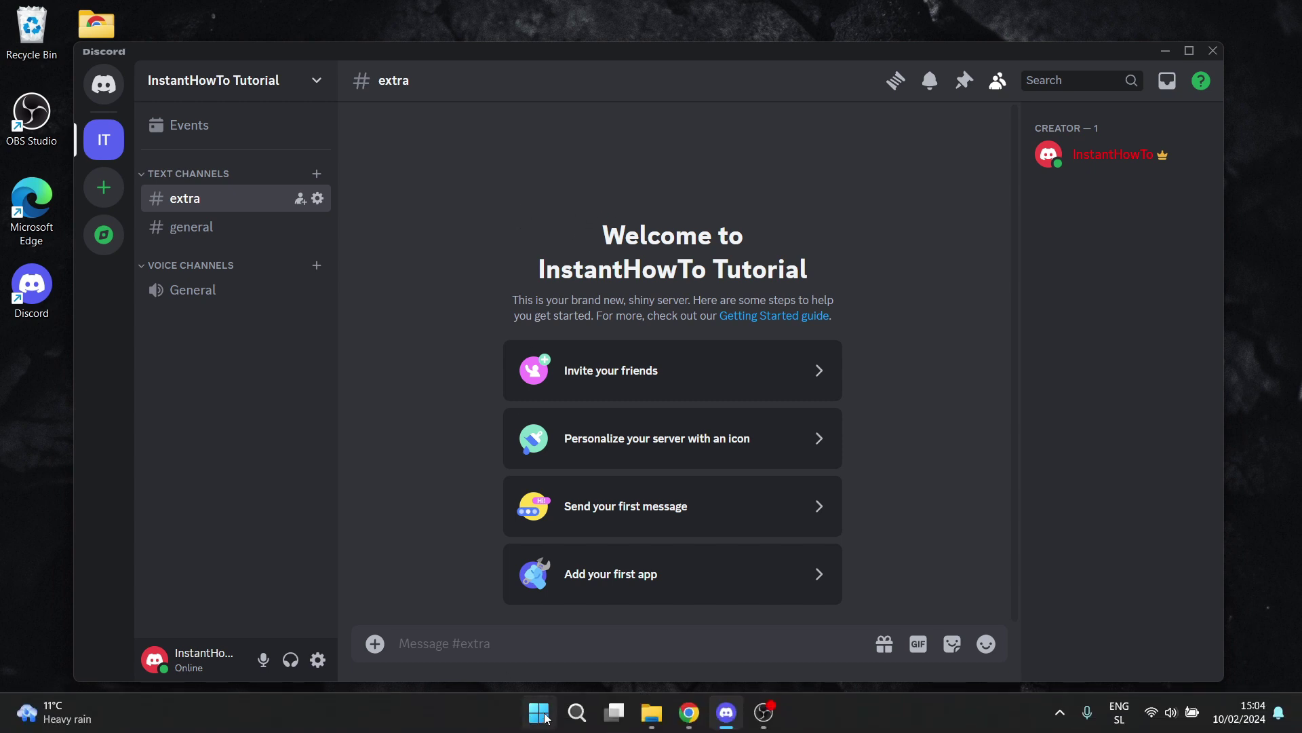
click(544, 717)
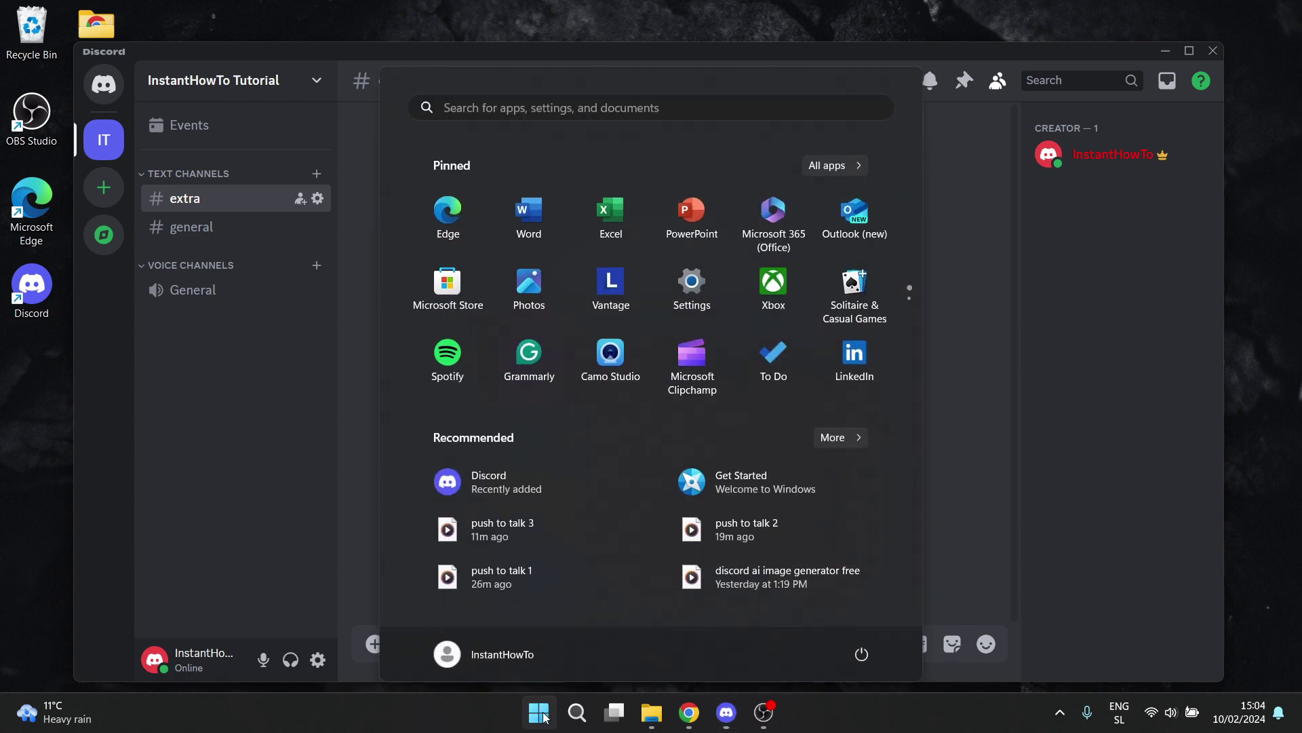
text(control)
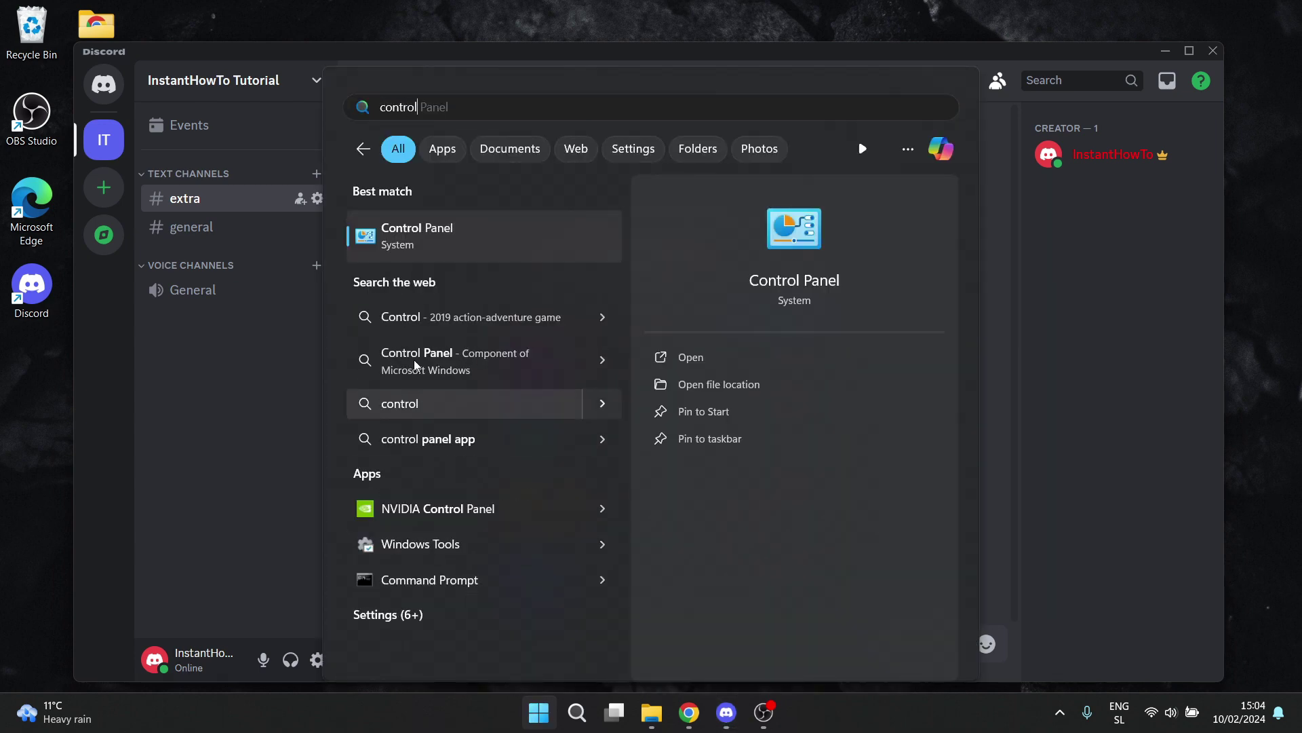
click(432, 232)
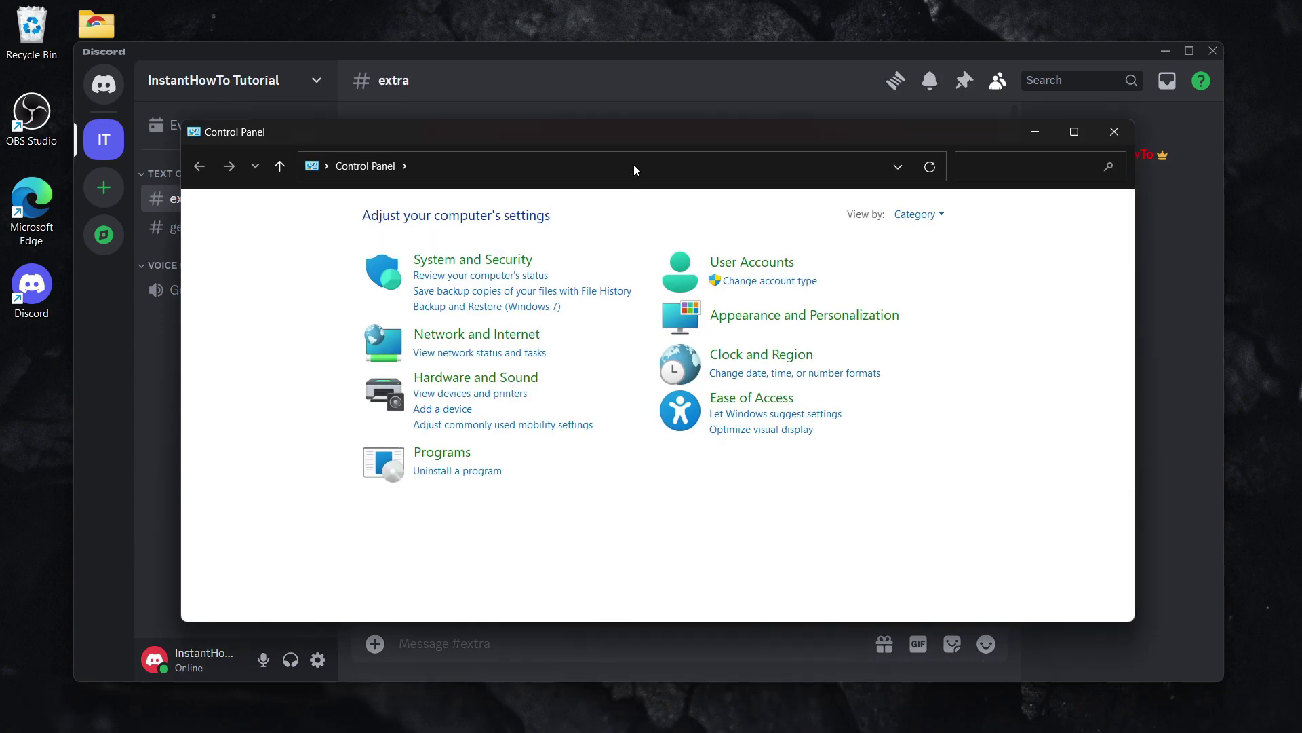
drag(641, 132, 657, 114)
click(495, 452)
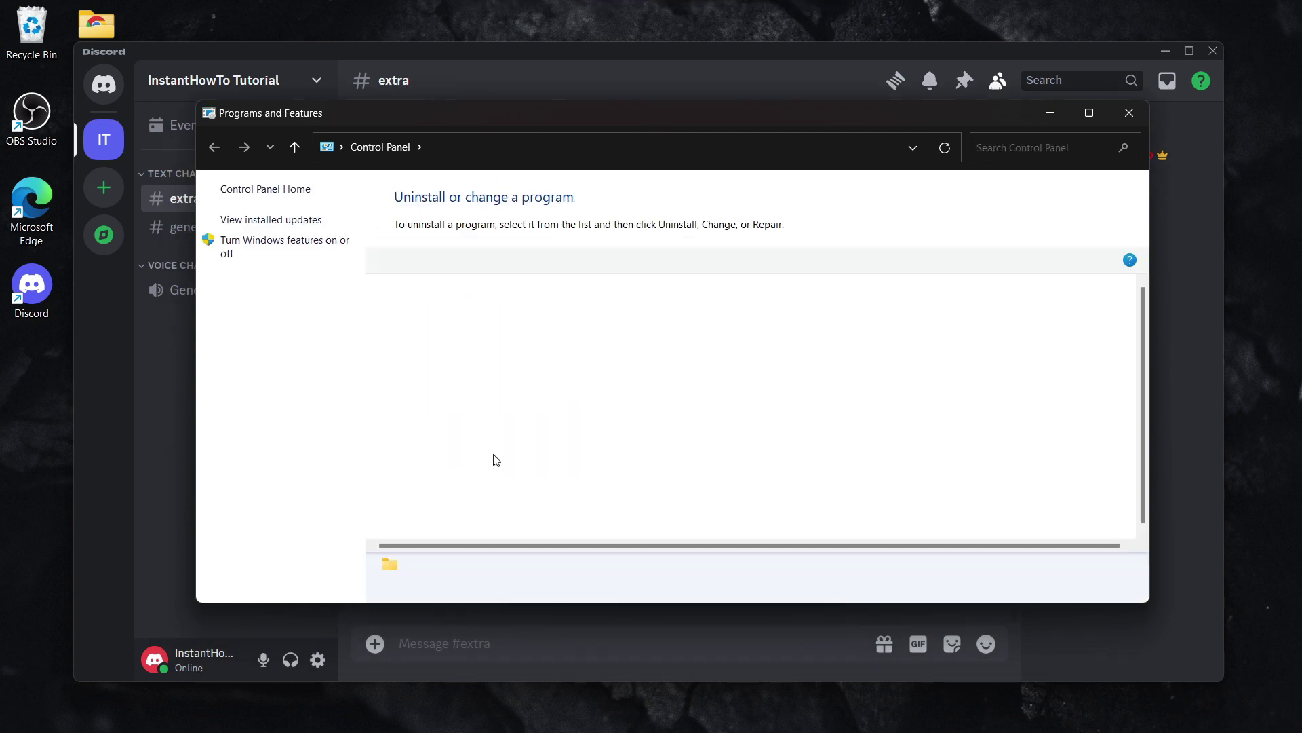
scroll(494, 458, down, 4)
scroll(457, 406, down, 4)
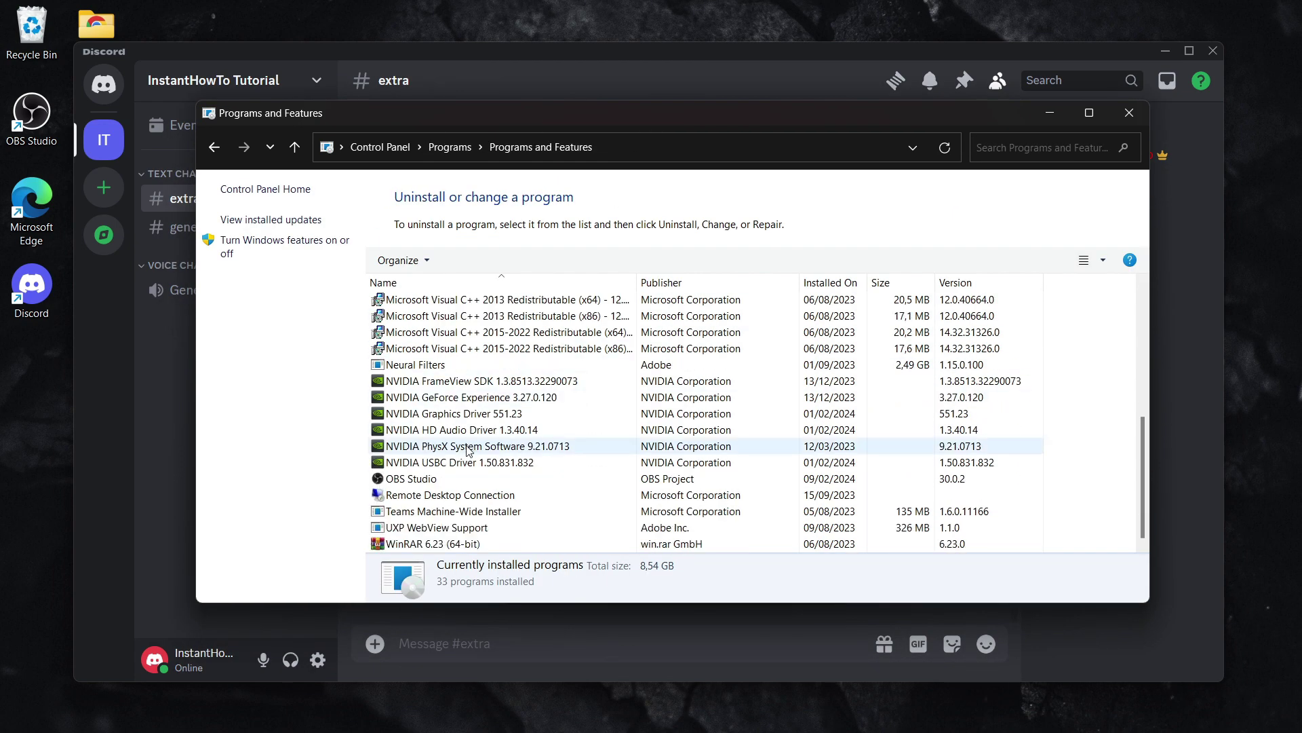
scroll(478, 469, up, 2)
scroll(500, 471, up, 4)
scroll(500, 471, down, 2)
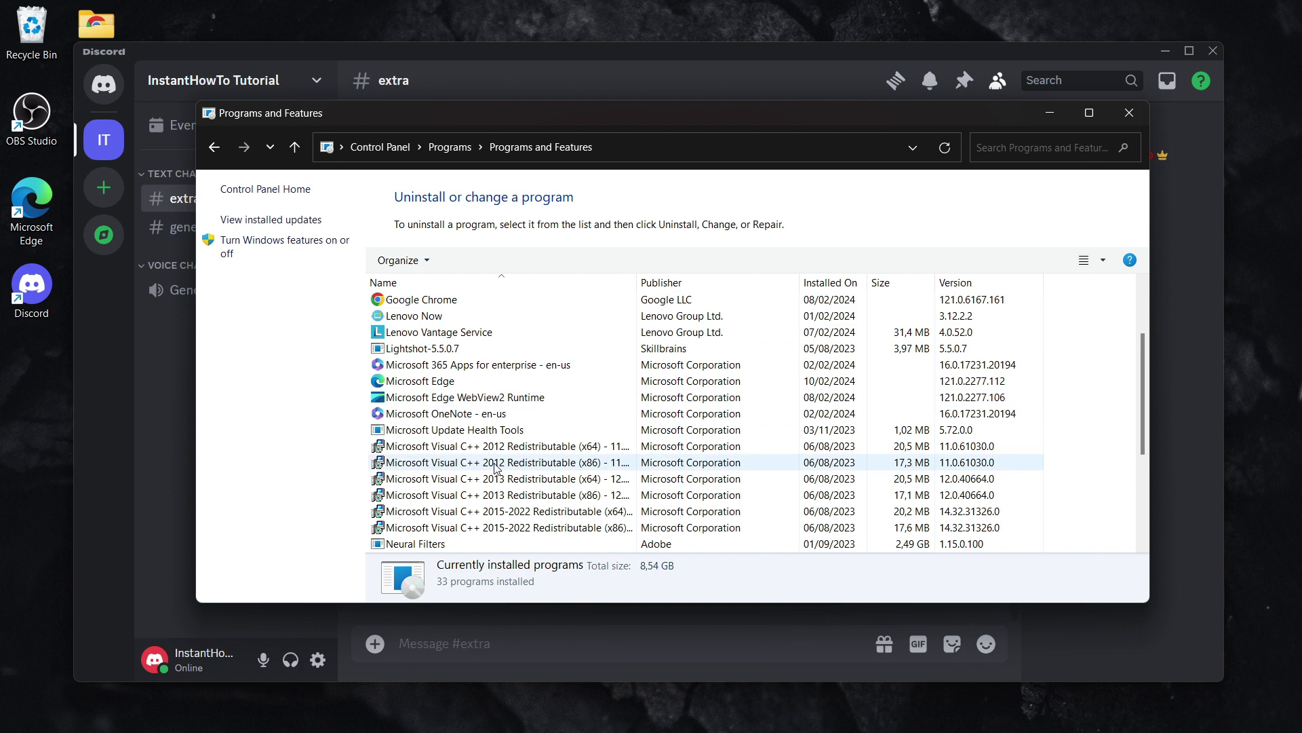
scroll(500, 471, up, 2)
scroll(494, 447, down, 3)
scroll(490, 437, down, 3)
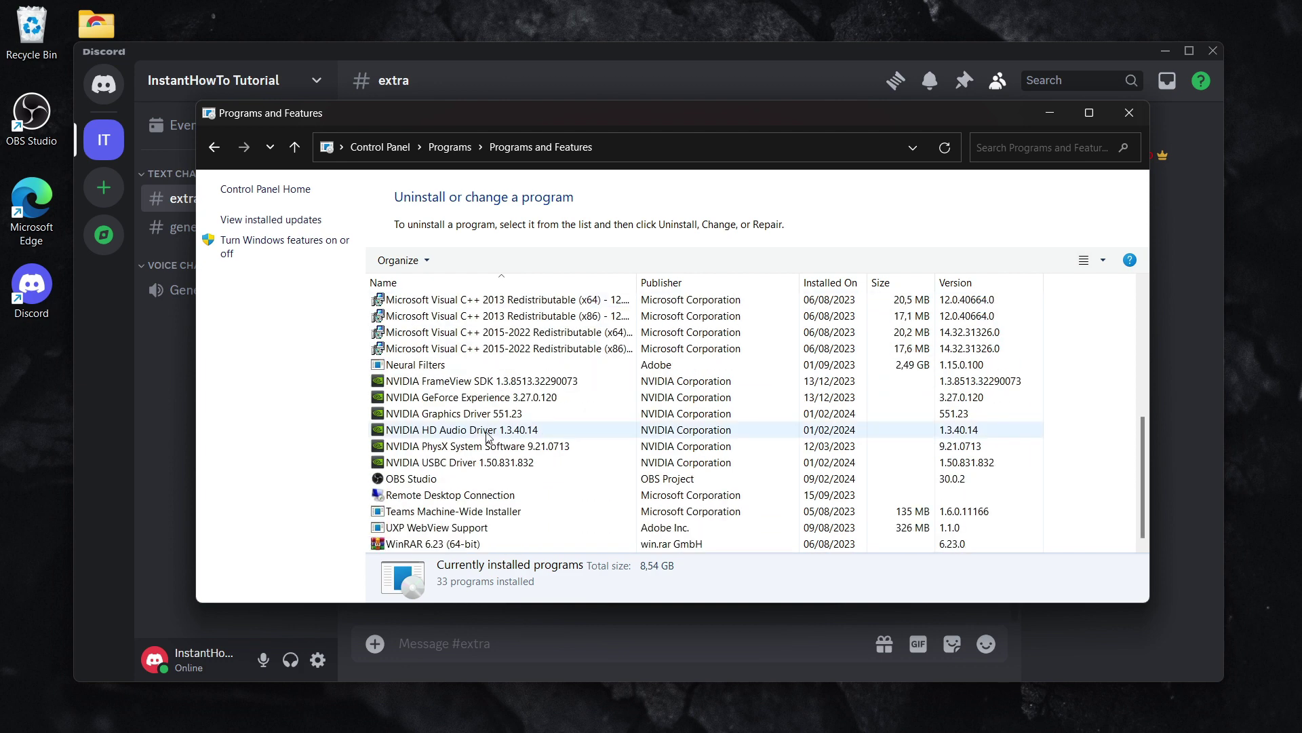
scroll(499, 453, up, 7)
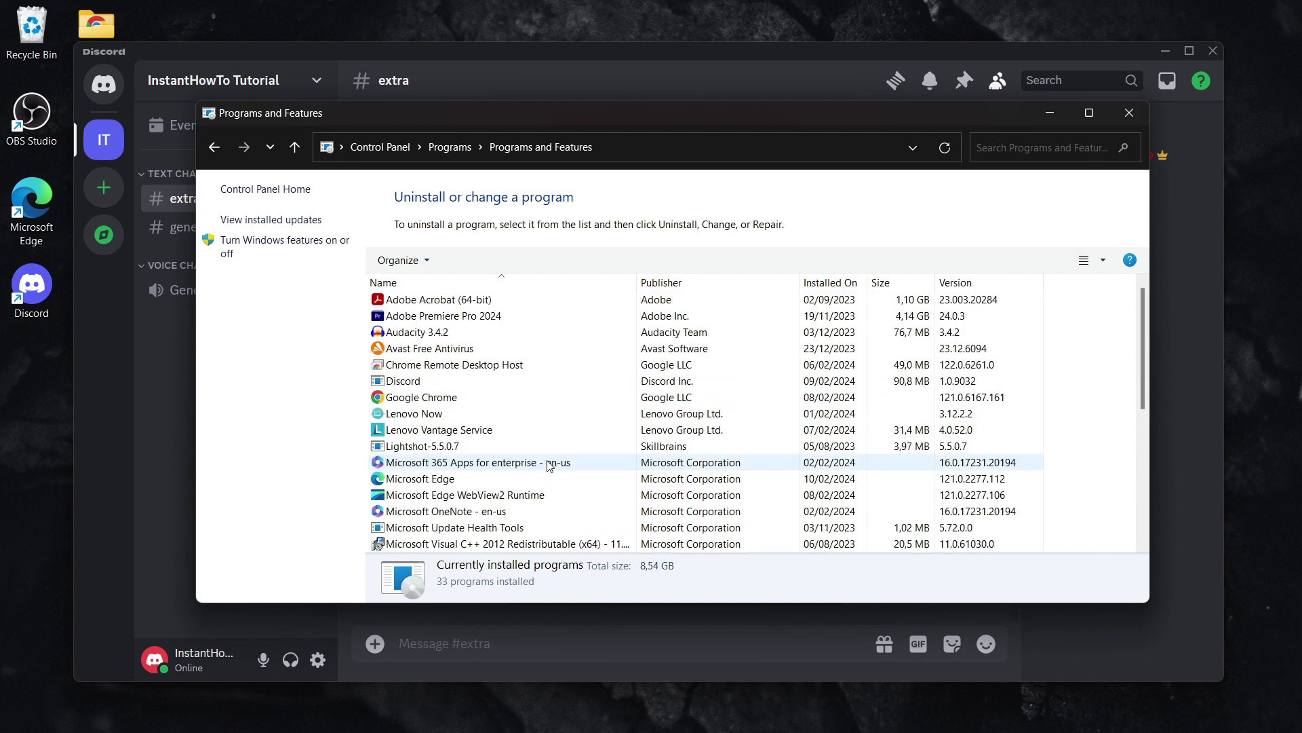
scroll(449, 427, down, 1)
scroll(425, 413, down, 1)
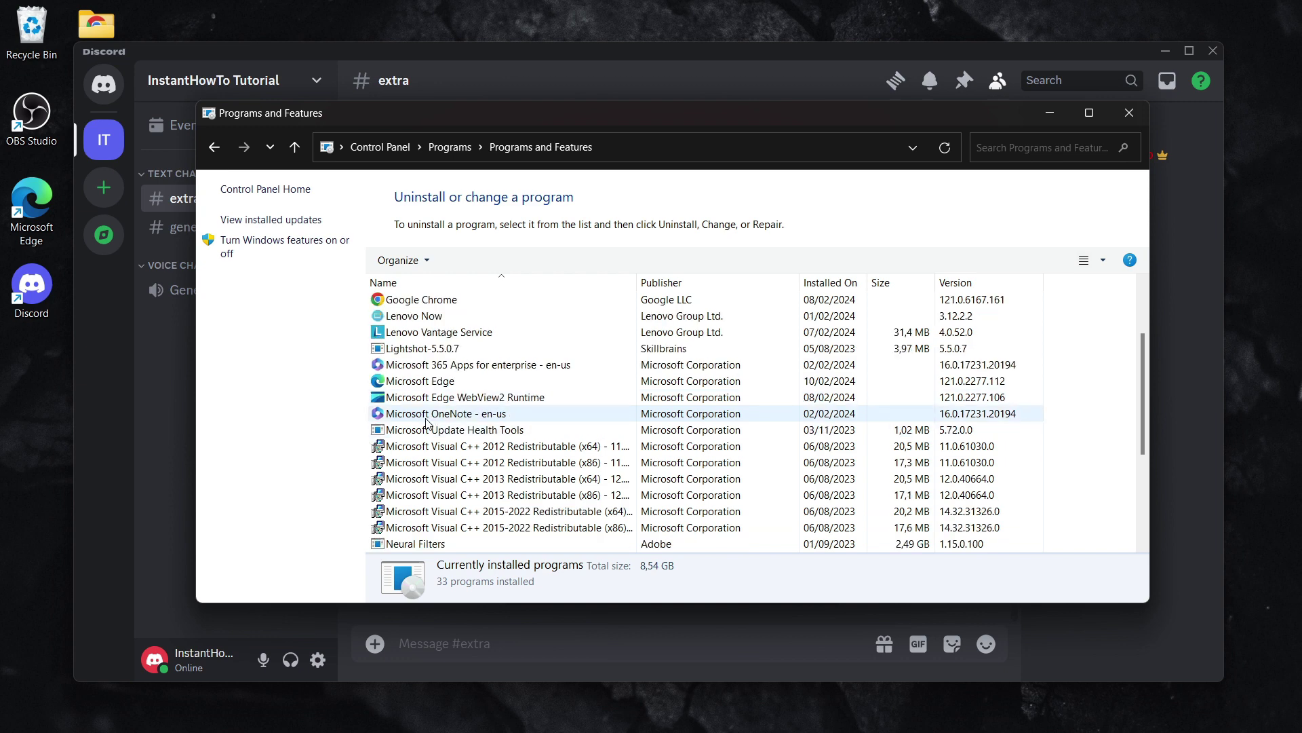
scroll(428, 425, up, 1)
scroll(432, 435, up, 1)
scroll(474, 446, down, 6)
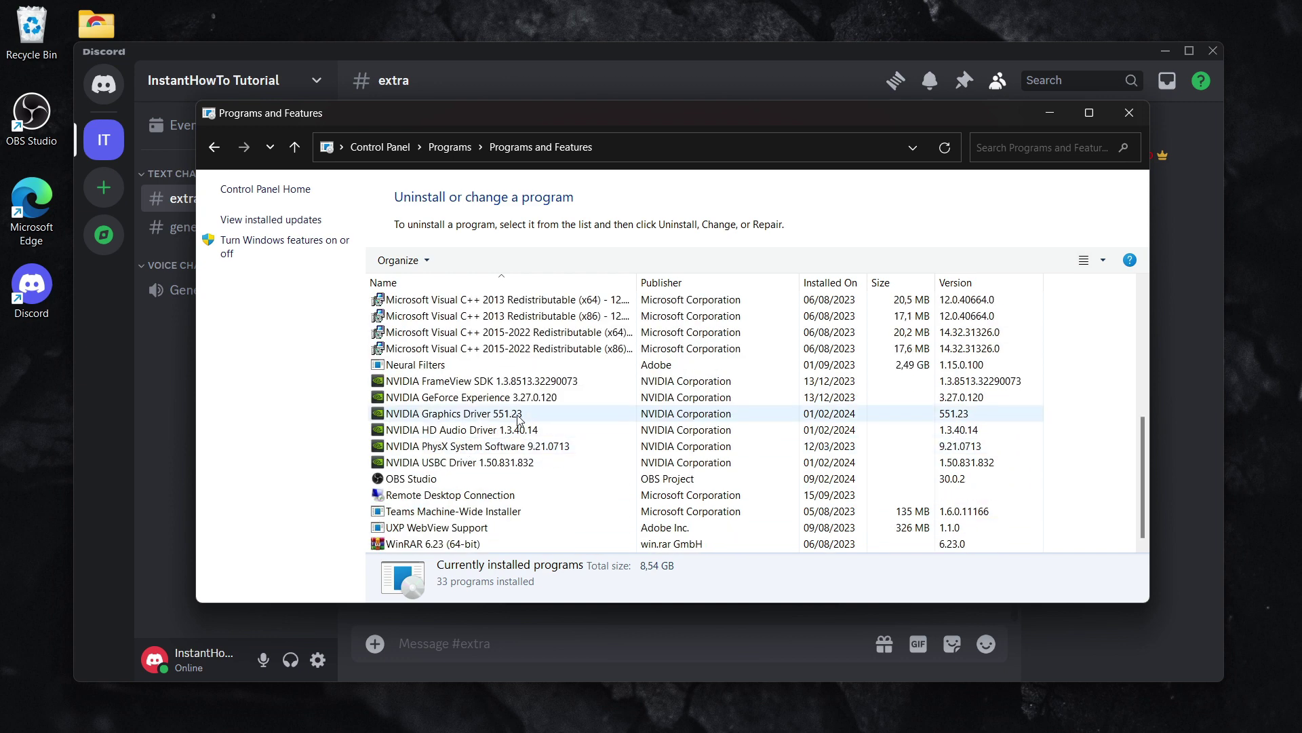
scroll(508, 438, up, 5)
scroll(494, 418, up, 1)
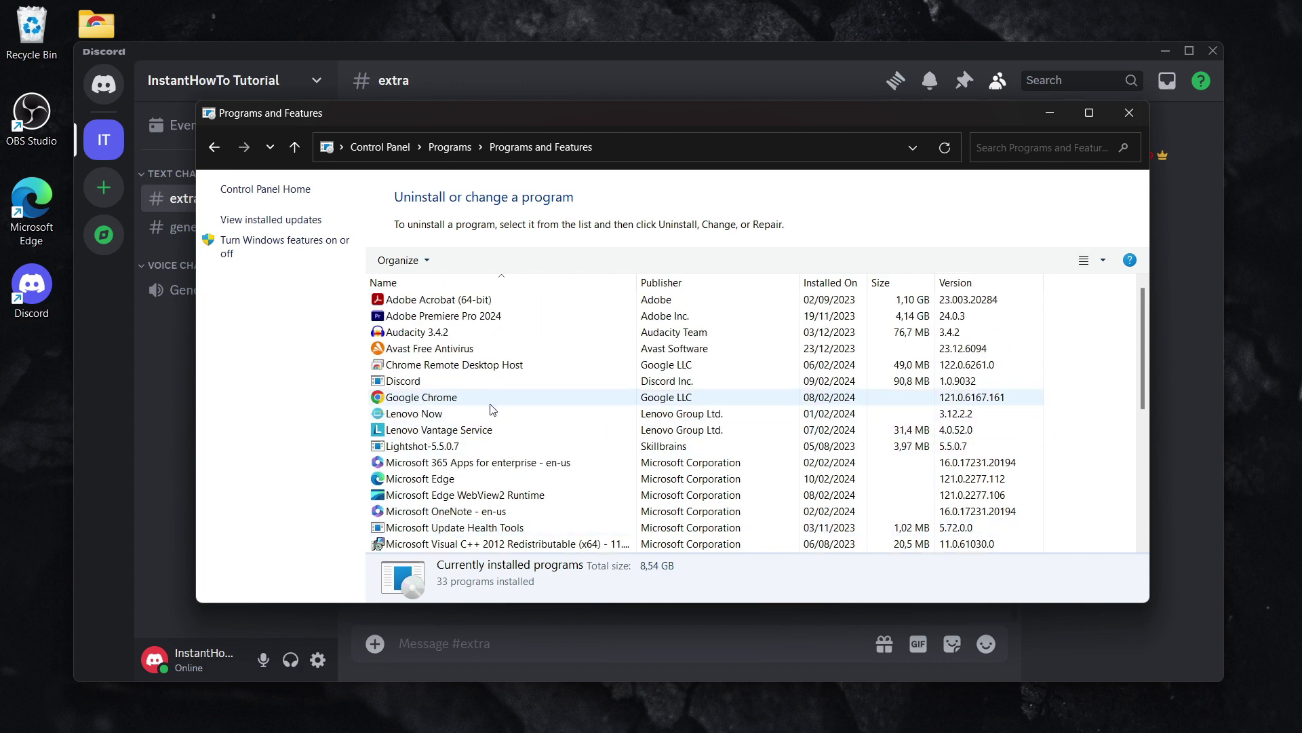
scroll(491, 410, down, 1)
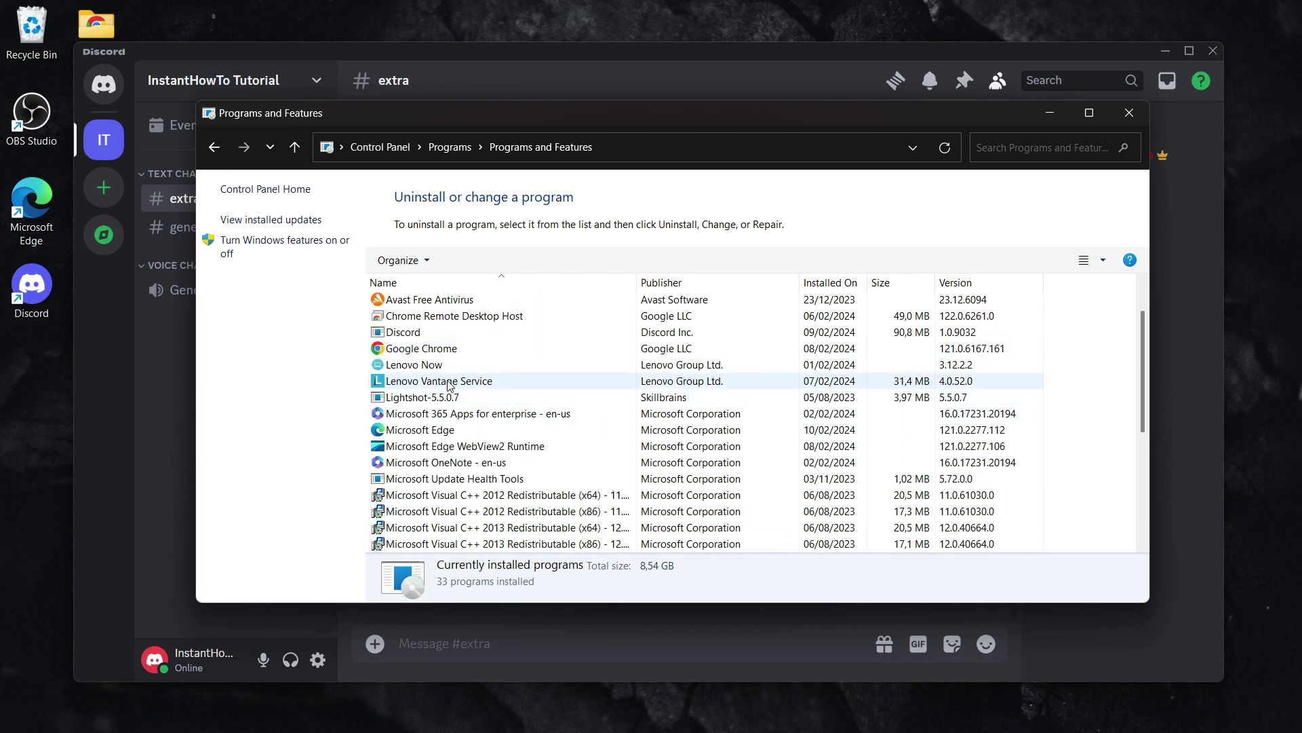
scroll(449, 386, up, 1)
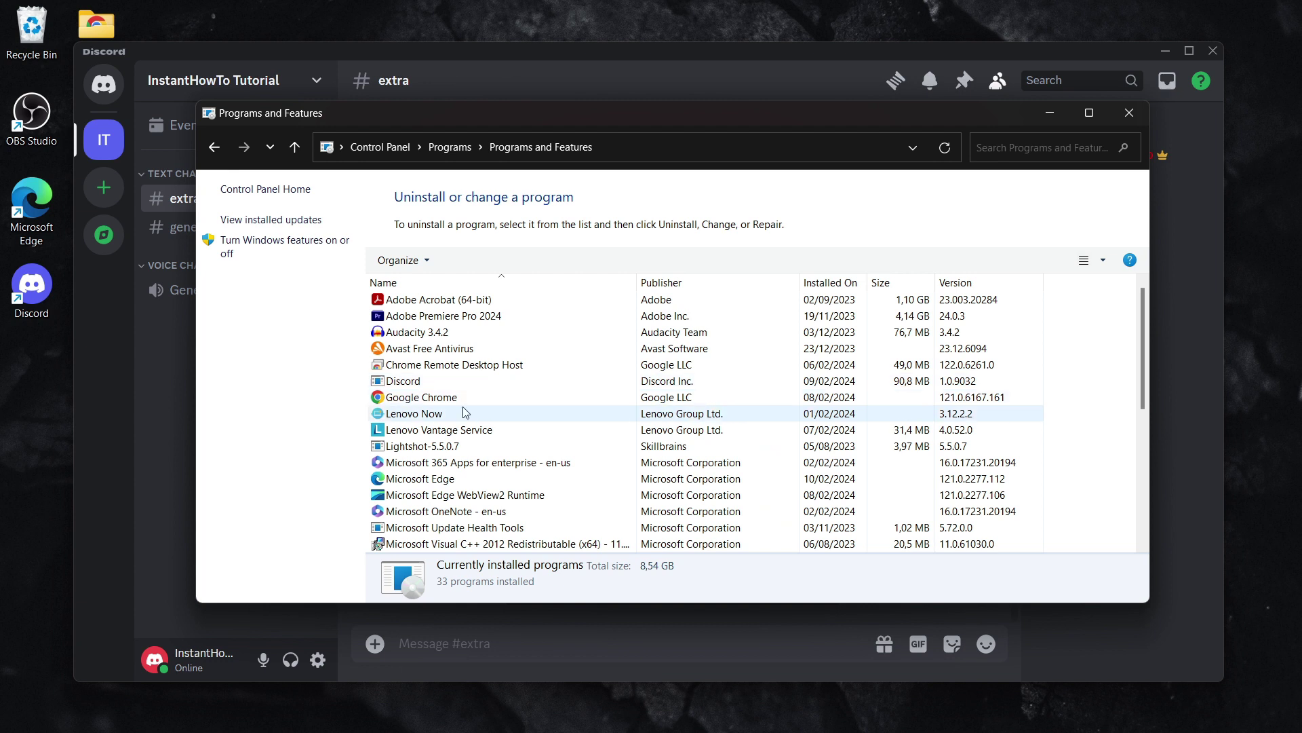
Step: Bring up Audacity's uninstall option but keep it installed, then close Programs and Features
right_click(431, 340)
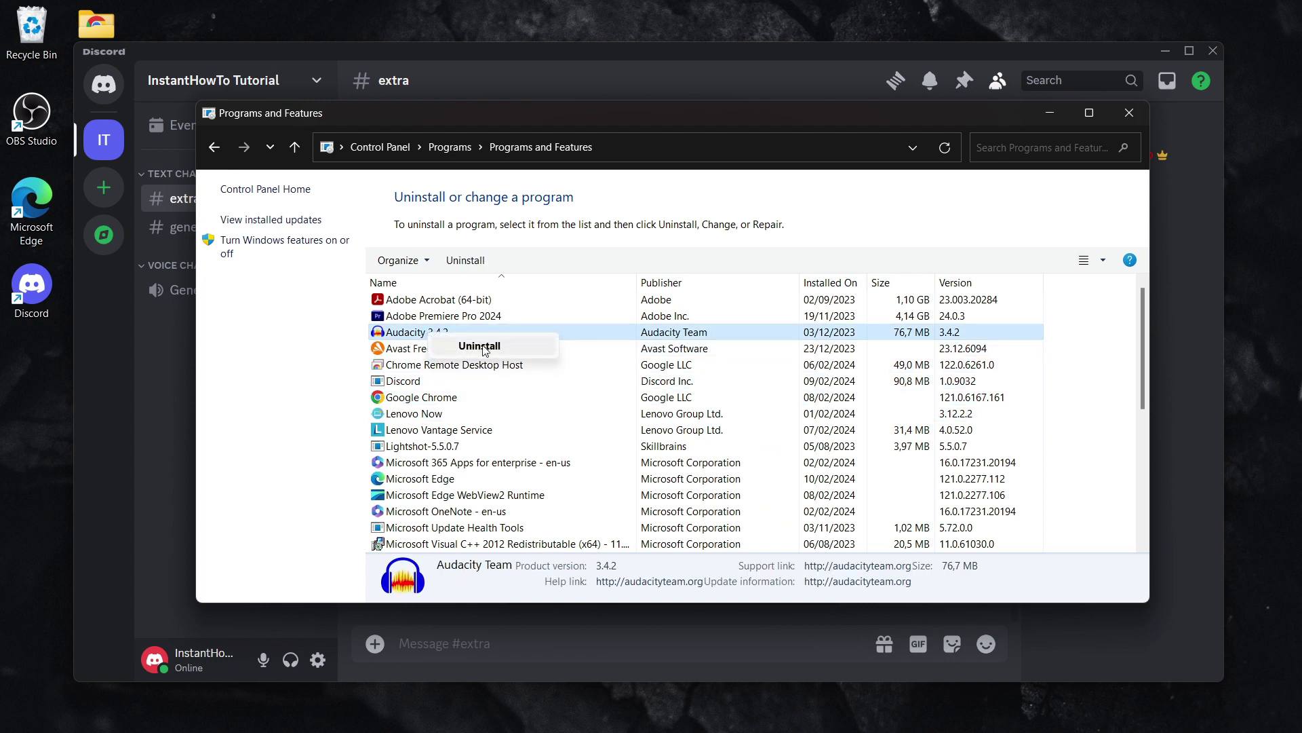
click(632, 337)
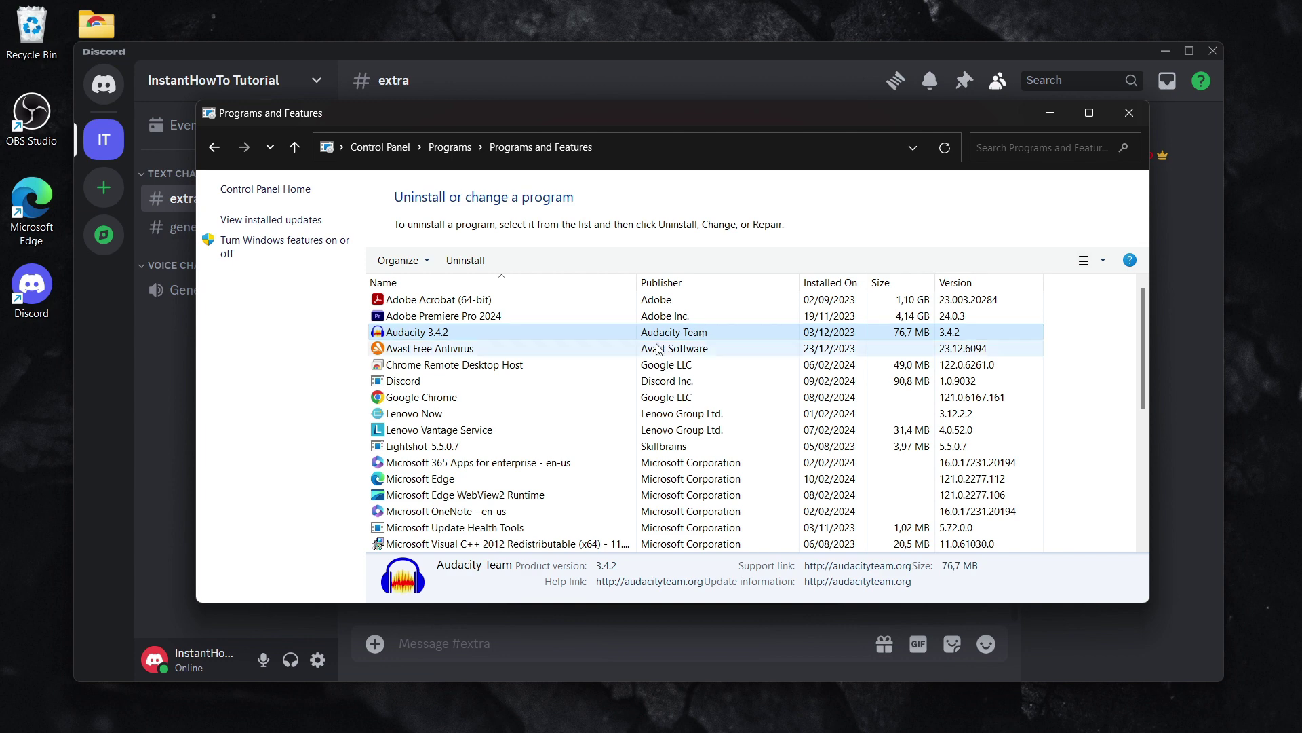
click(1132, 116)
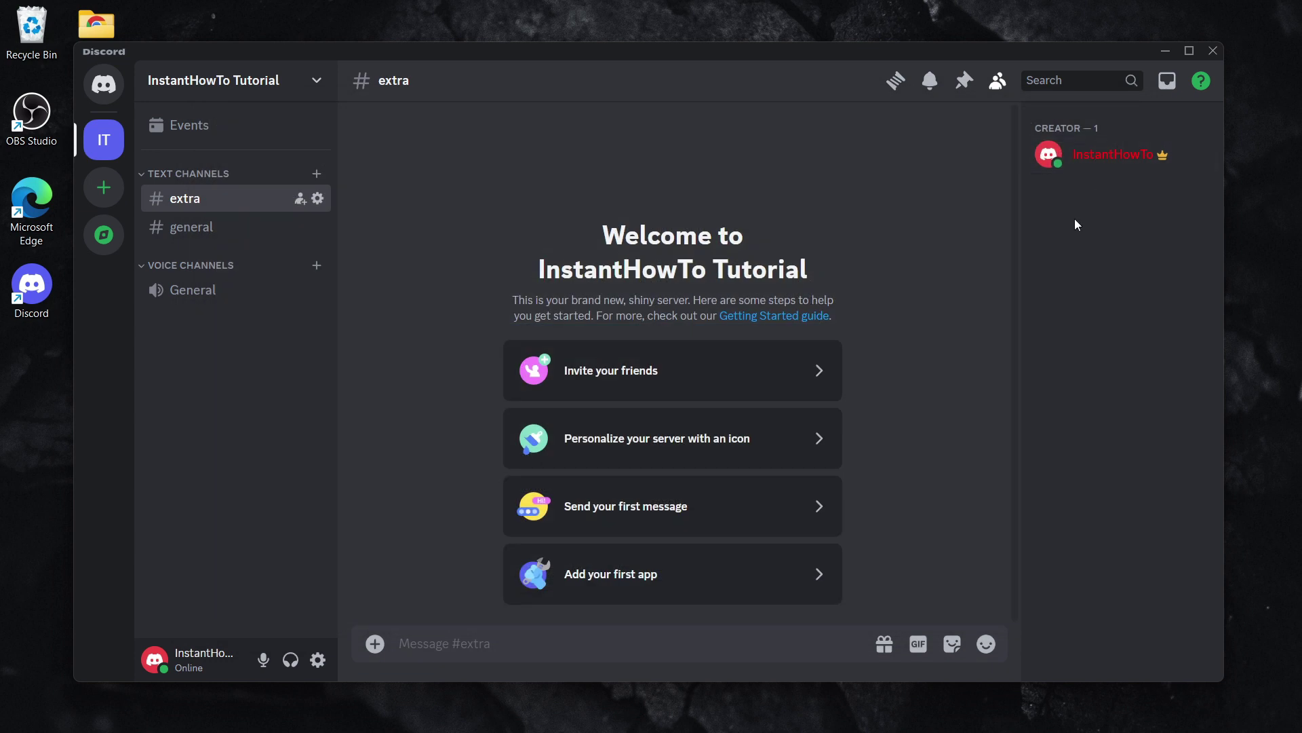